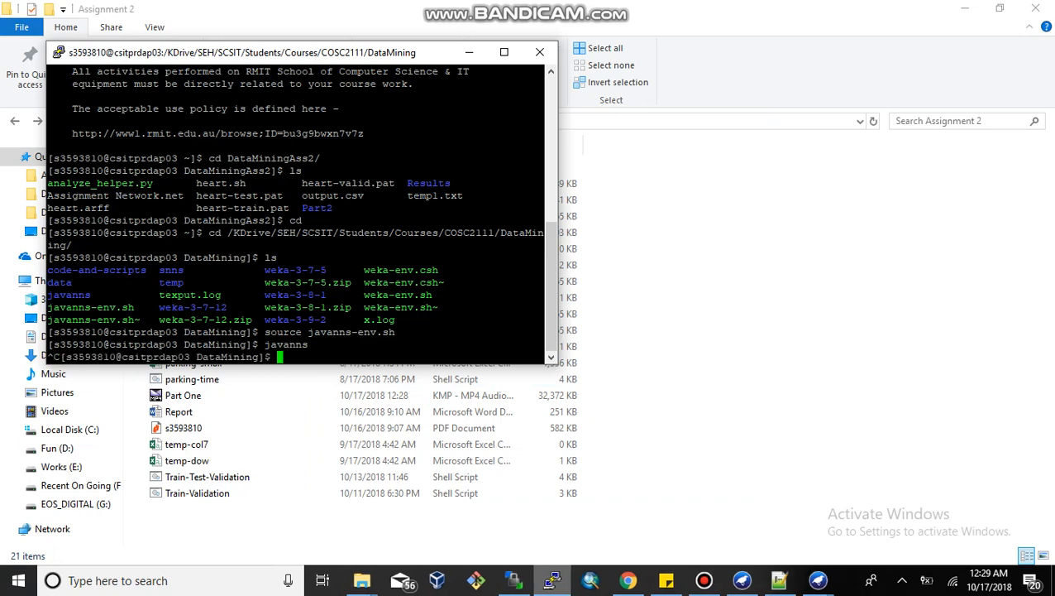
Step: Move the terminal window aside and return to the home directory
left_click_drag(281, 52, 680, 160)
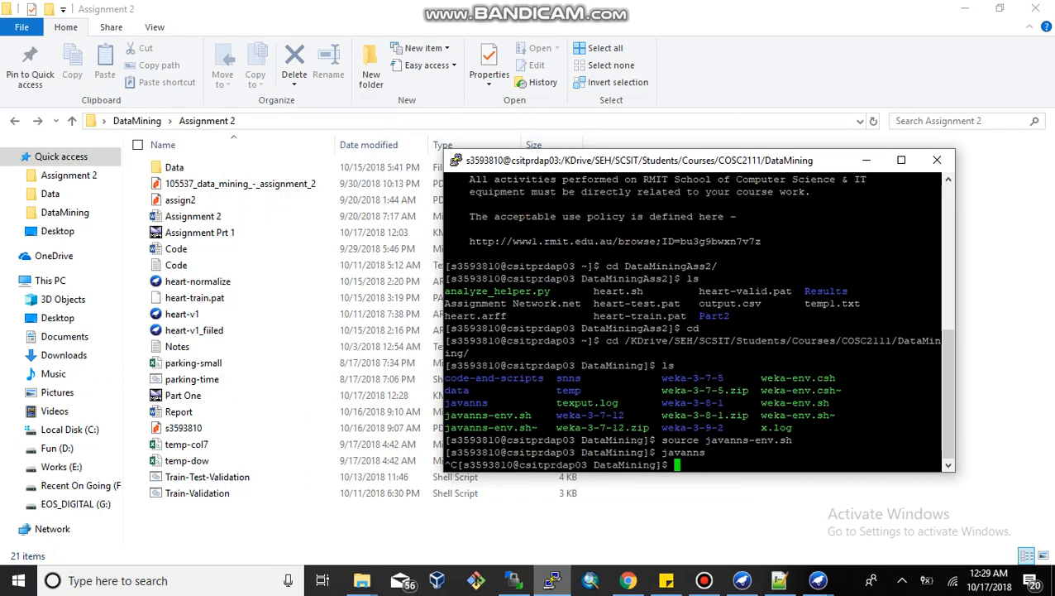
type("cd")
key("Return")
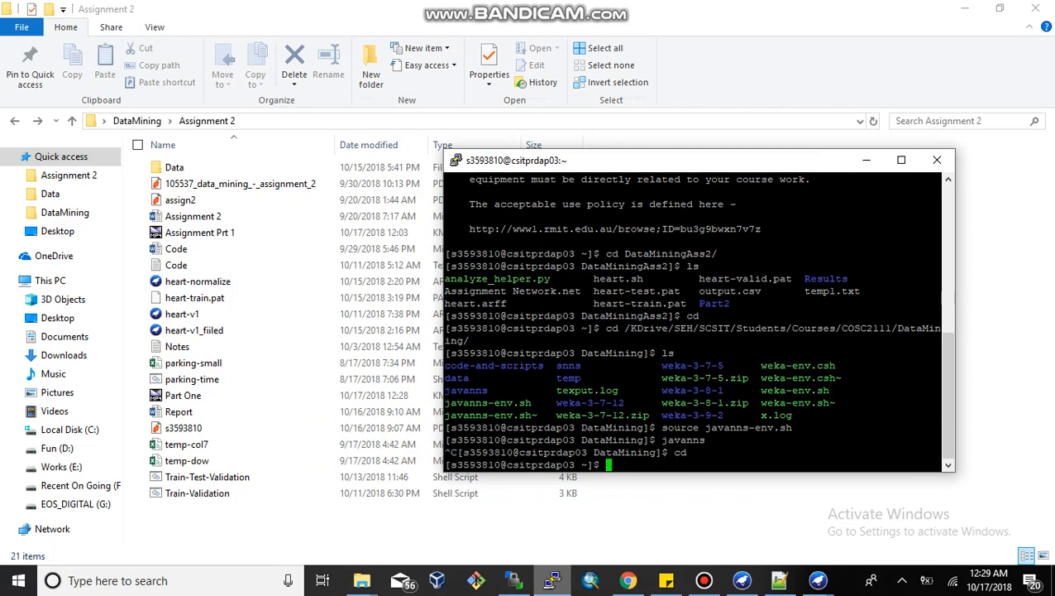
Step: Switch to the file transfer client and select heart.sh in the remote DataMiningAss2 folder
left_click(551, 580)
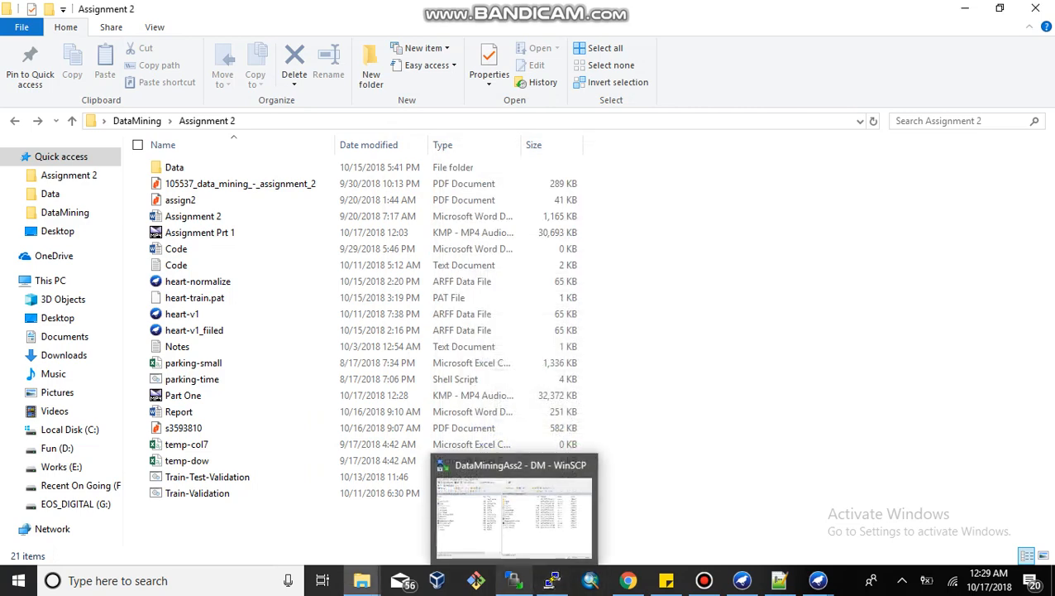
left_click(513, 579)
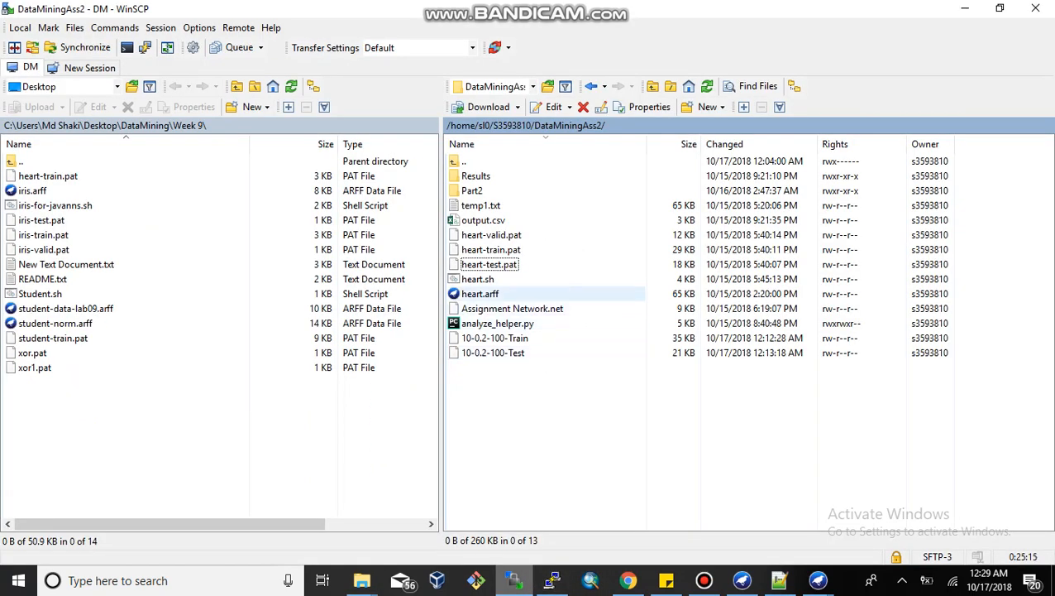
left_click(481, 293)
left_click(478, 280)
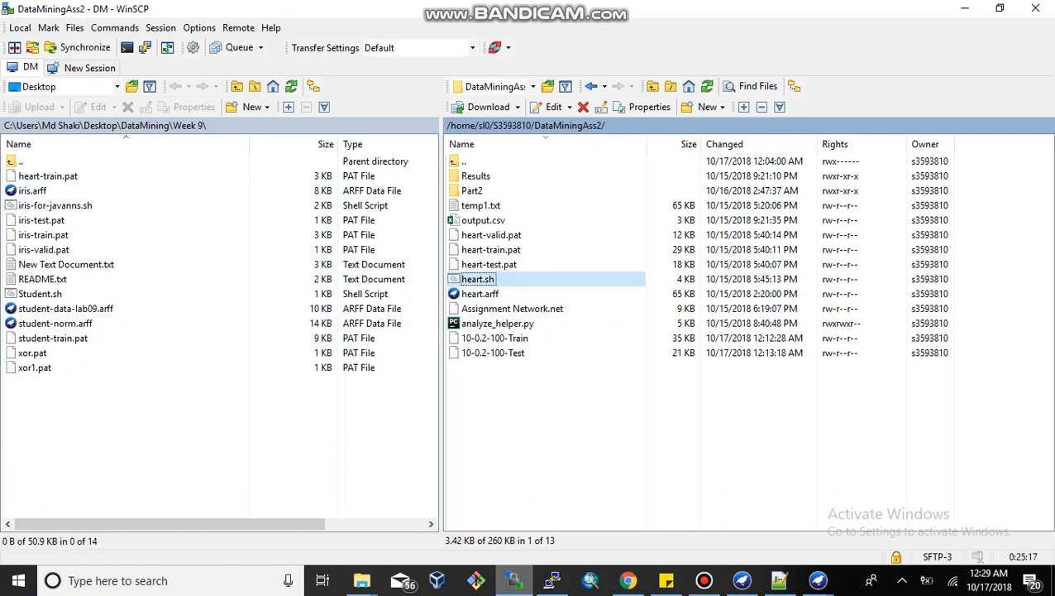
left_click(704, 579)
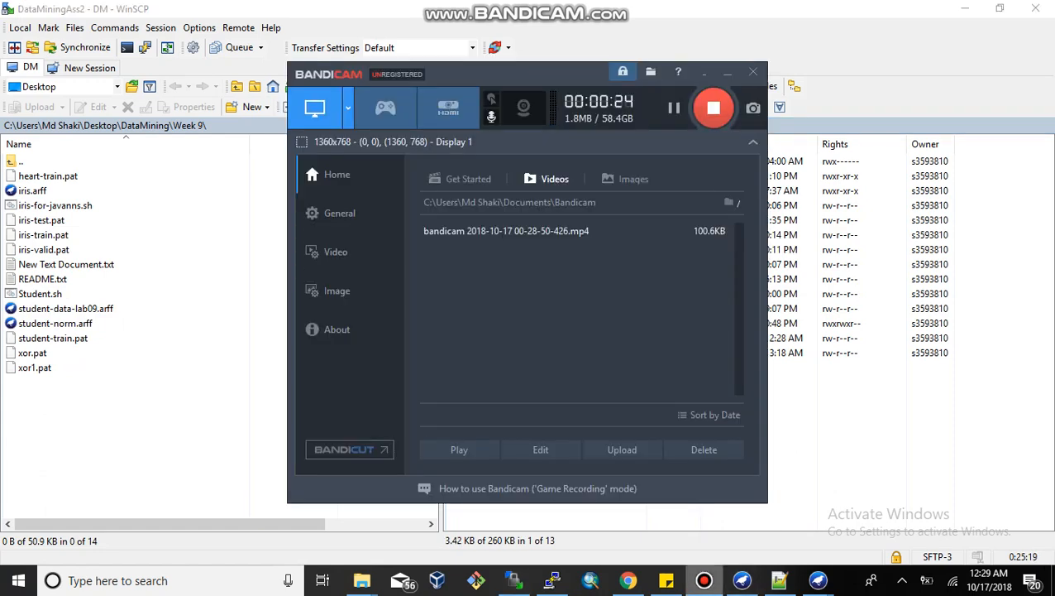
left_click(704, 580)
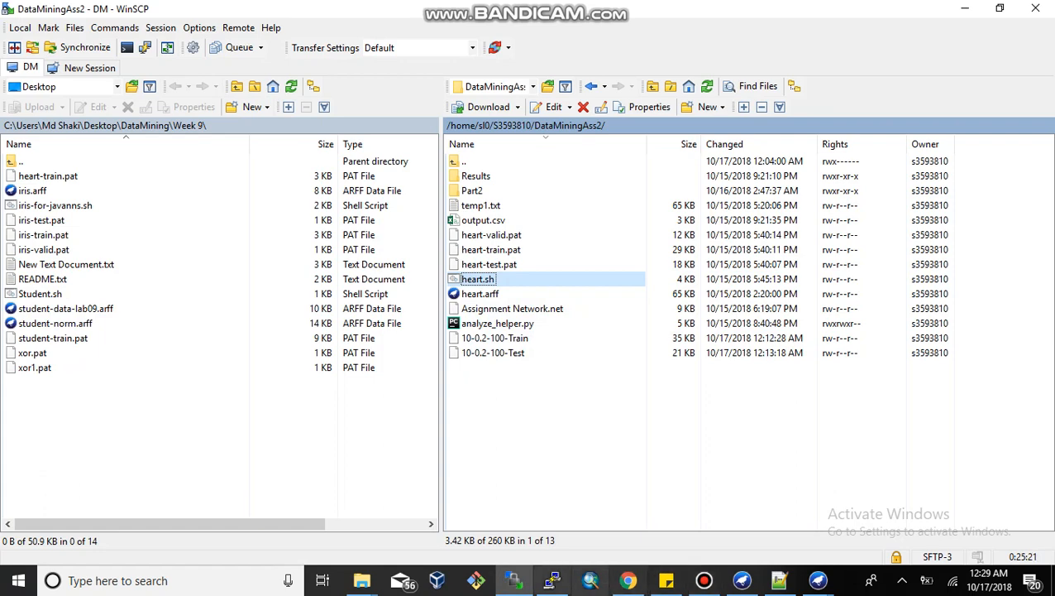
Step: Switch back to the terminal and return to the home directory again
left_click(552, 580)
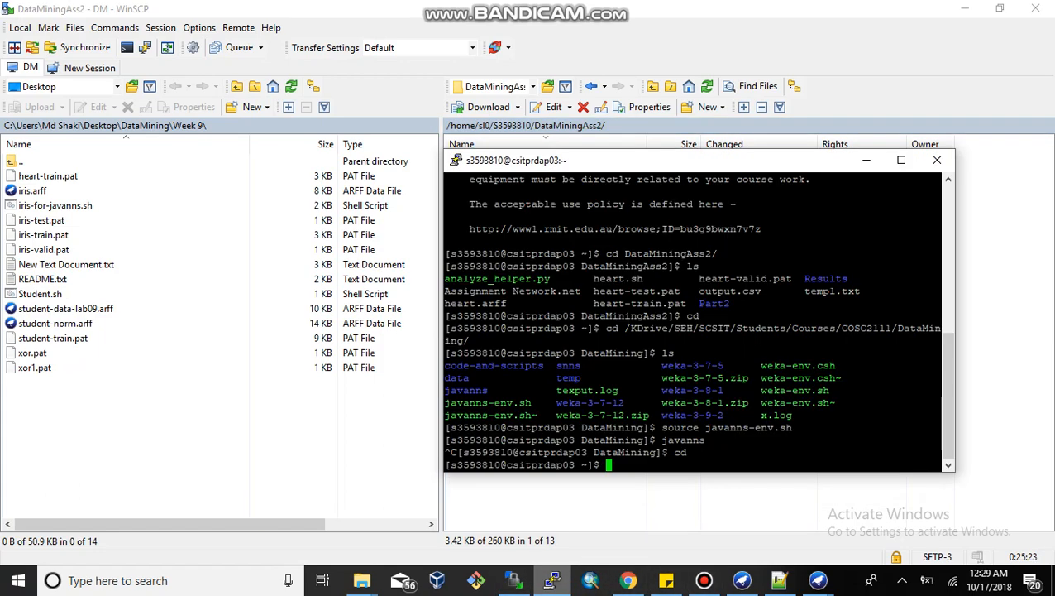
type("cd")
key("Return")
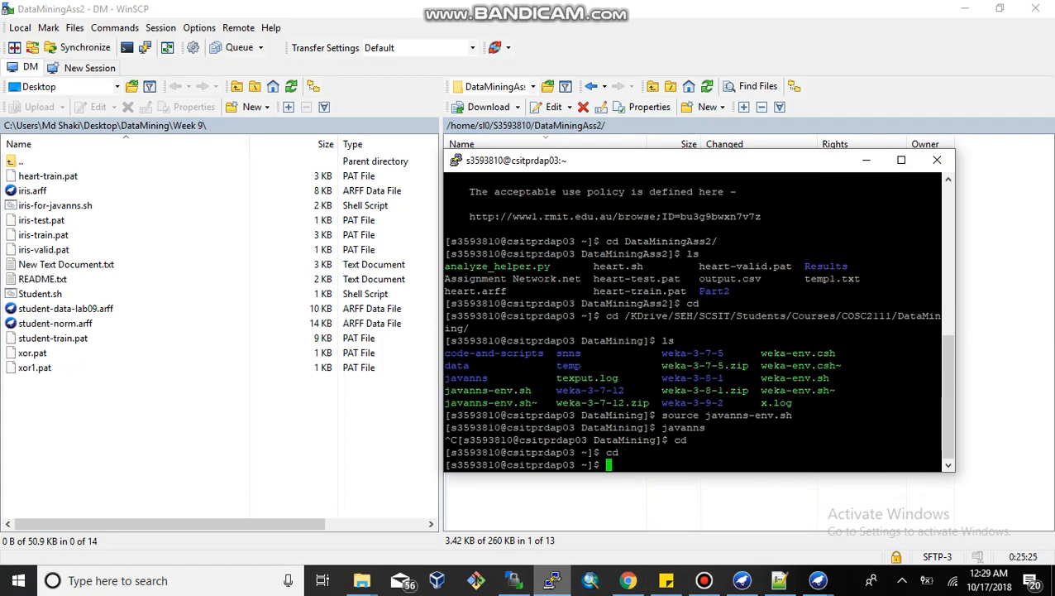
Step: Change into the DataMiningAss2 directory and list its contents
type("cd D")
key("Tab")
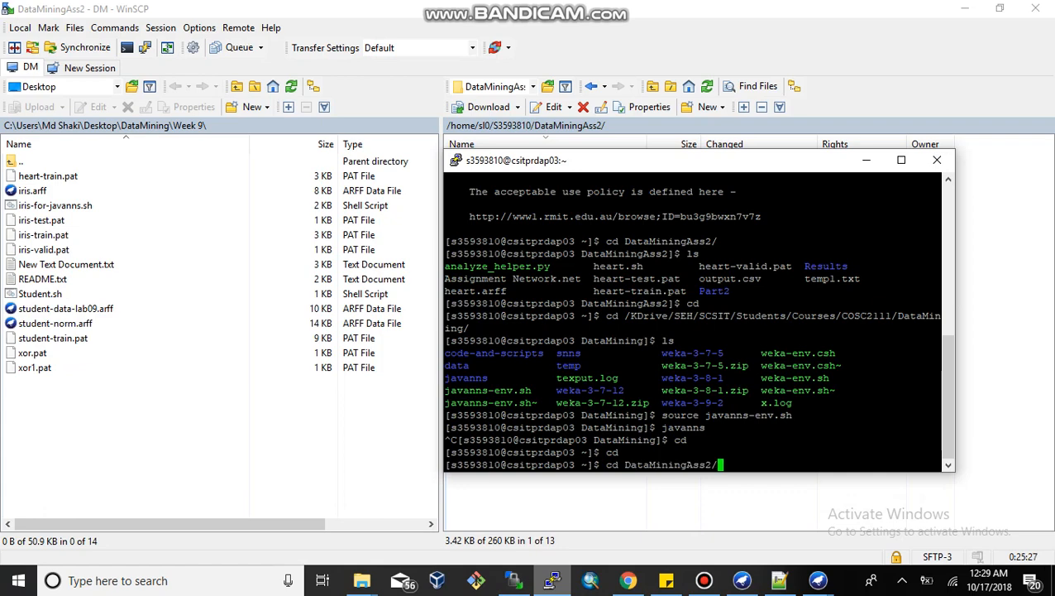
key("Return")
type("ls")
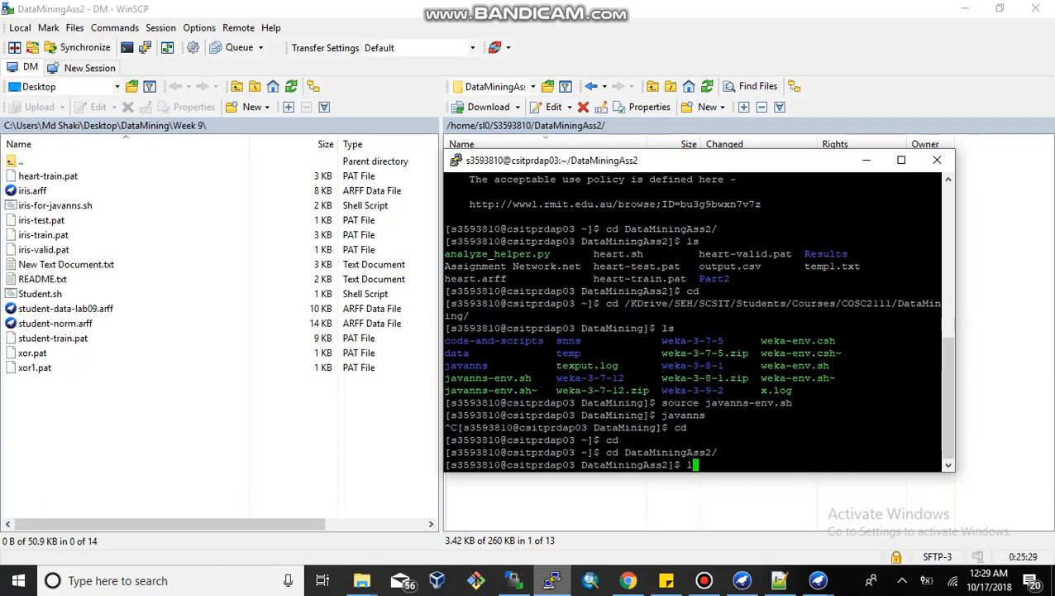
key("Return")
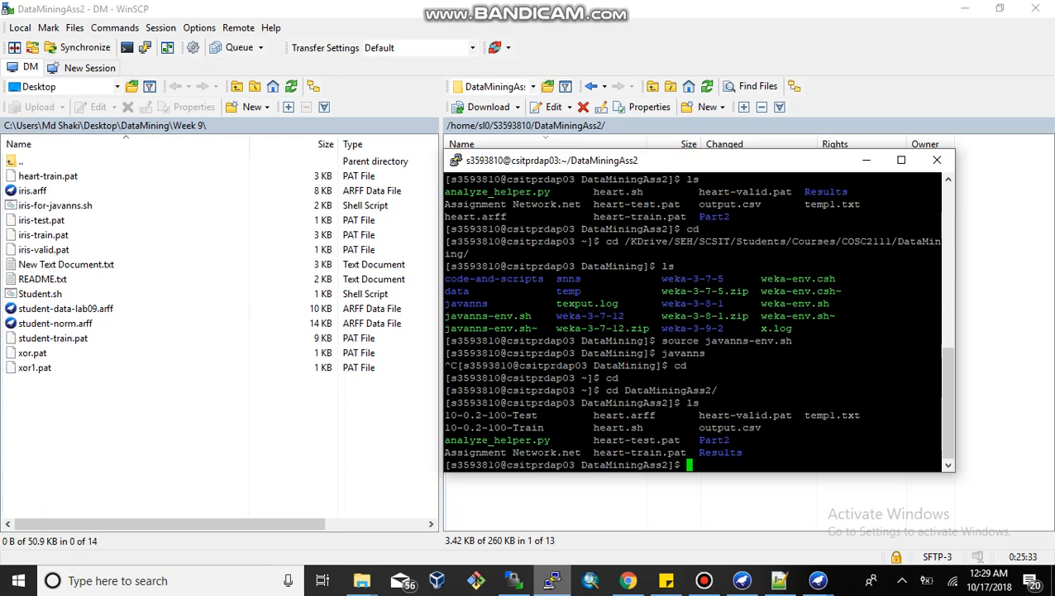
Step: Try composing a command to run heart.sh with sh, then trim it back to sh heart
left_click_drag(587, 414, 655, 414)
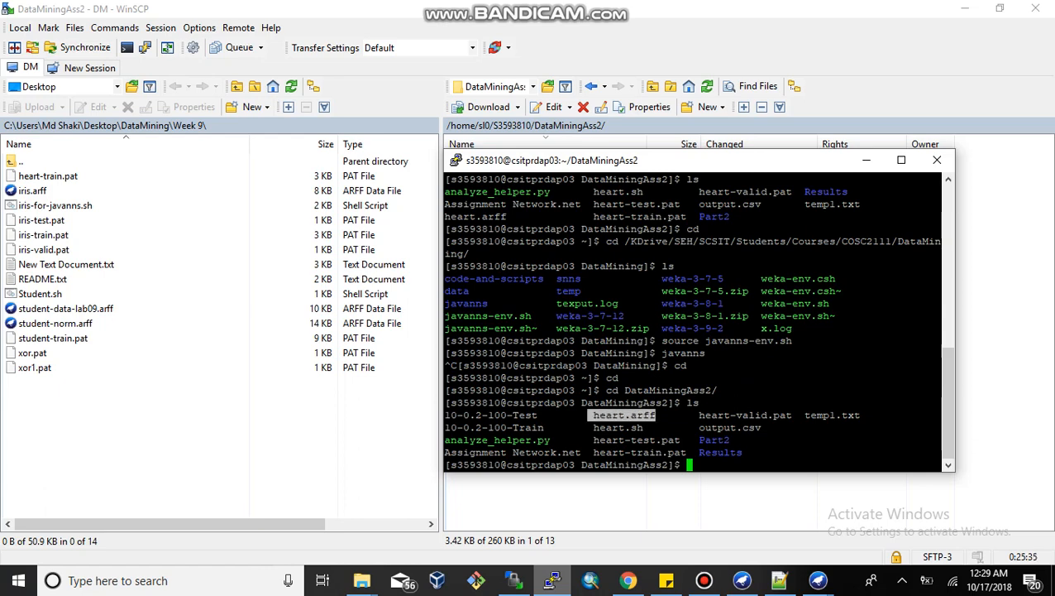
left_click_drag(592, 426, 644, 427)
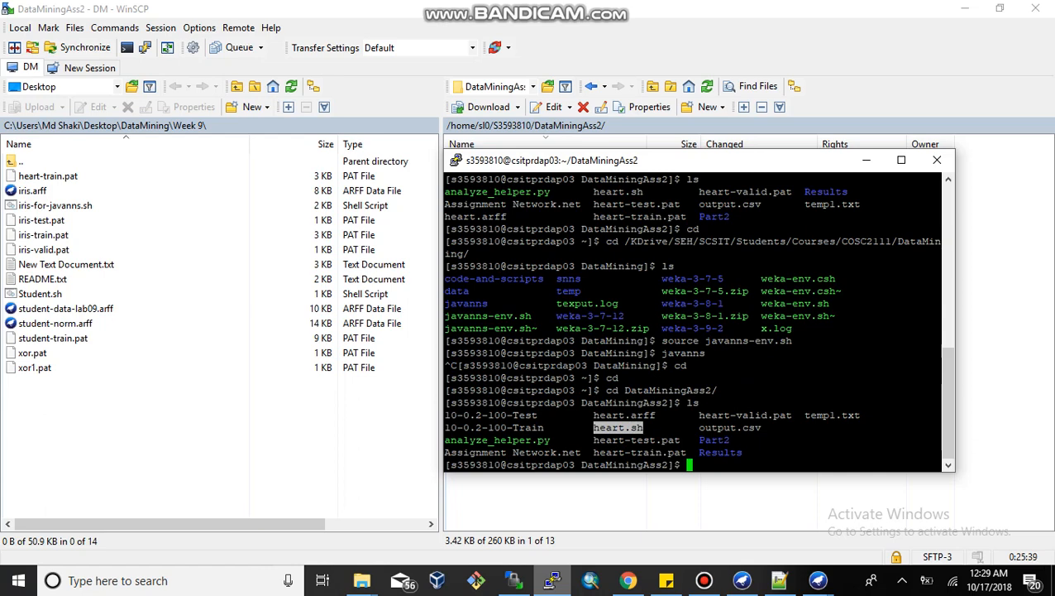
type("sh")
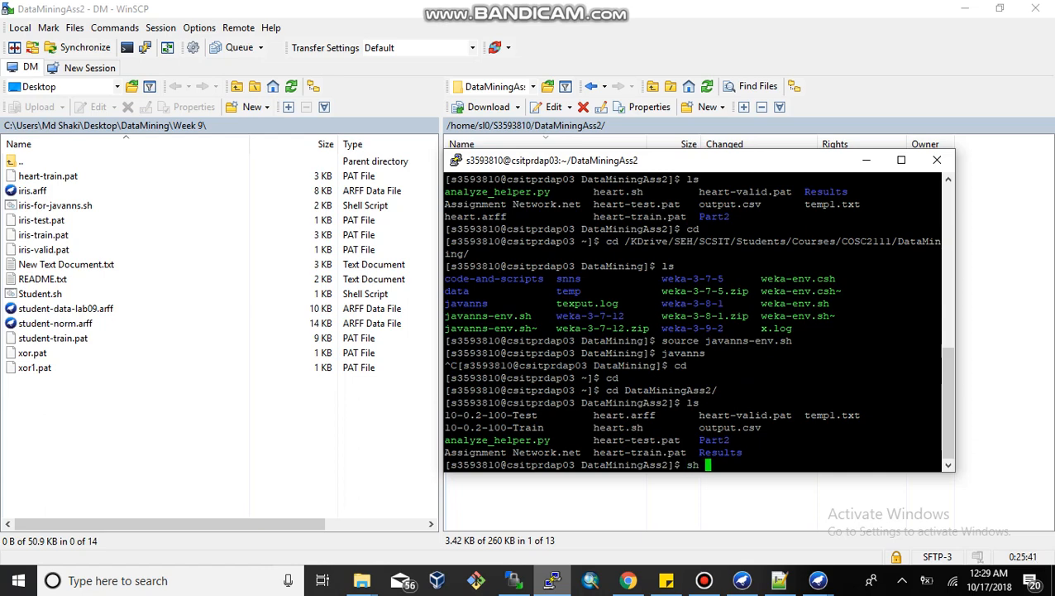
type(" heart.sh")
key("BackSpace")
key("BackSpace")
key("BackSpace")
key("BackSpace")
key("BackSpace")
key("BackSpace")
key("BackSpace")
key("BackSpace")
key("BackSpace")
key("BackSpace")
key("BackSpace")
key("BackSpace")
left_click(571, 500)
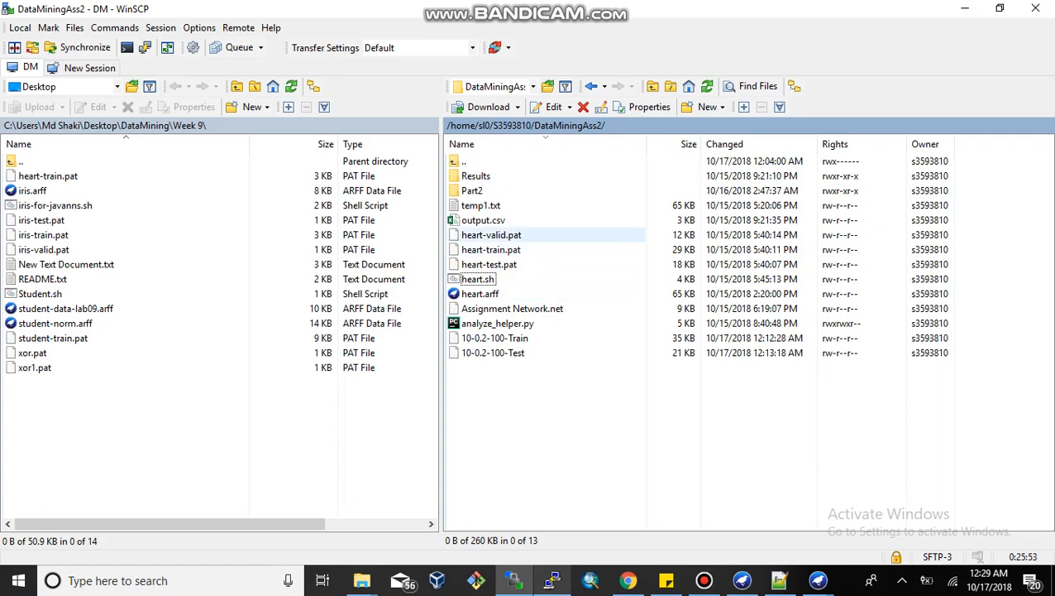
Step: Open heart-train.pat from the remote DataMiningAss2 folder in the internal editor
left_click(491, 235)
left_click(491, 249)
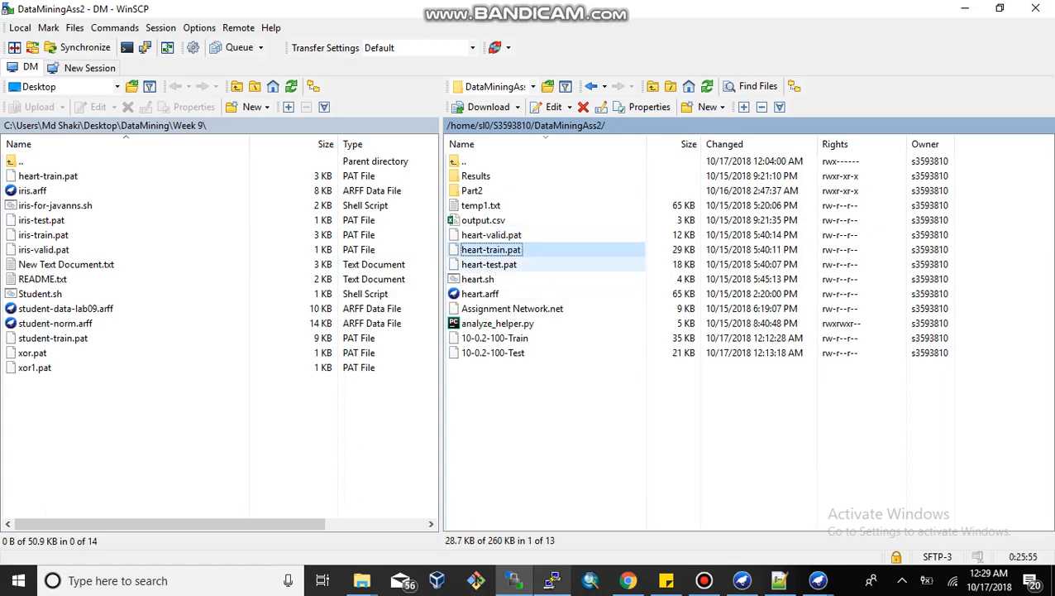
left_click(489, 265)
left_click(491, 250)
key("F4")
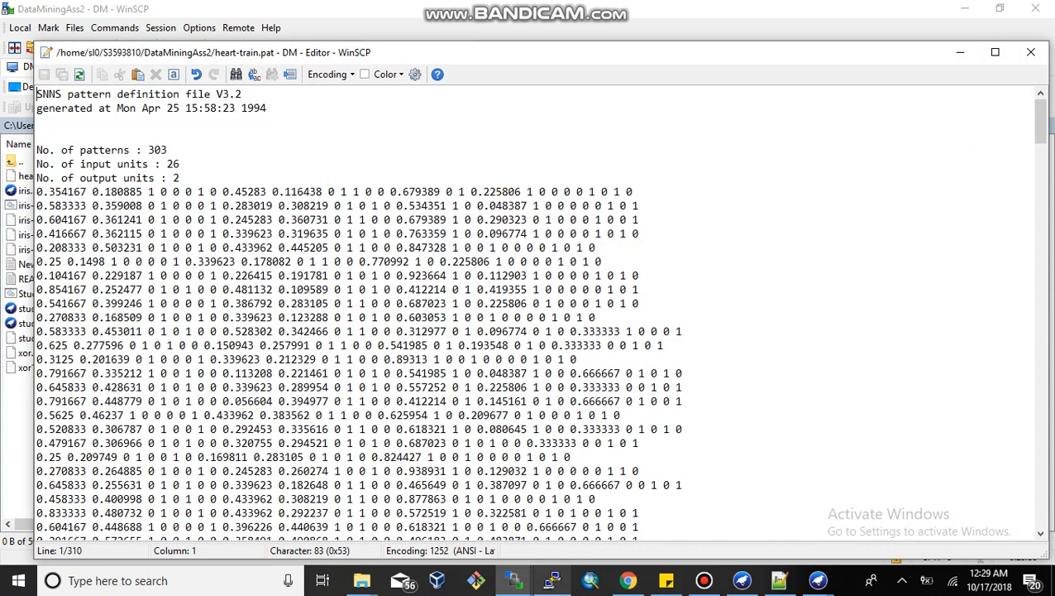
Step: Examine the pattern file header for the number of patterns, input units, output units and the first pattern row
left_click_drag(154, 150, 171, 150)
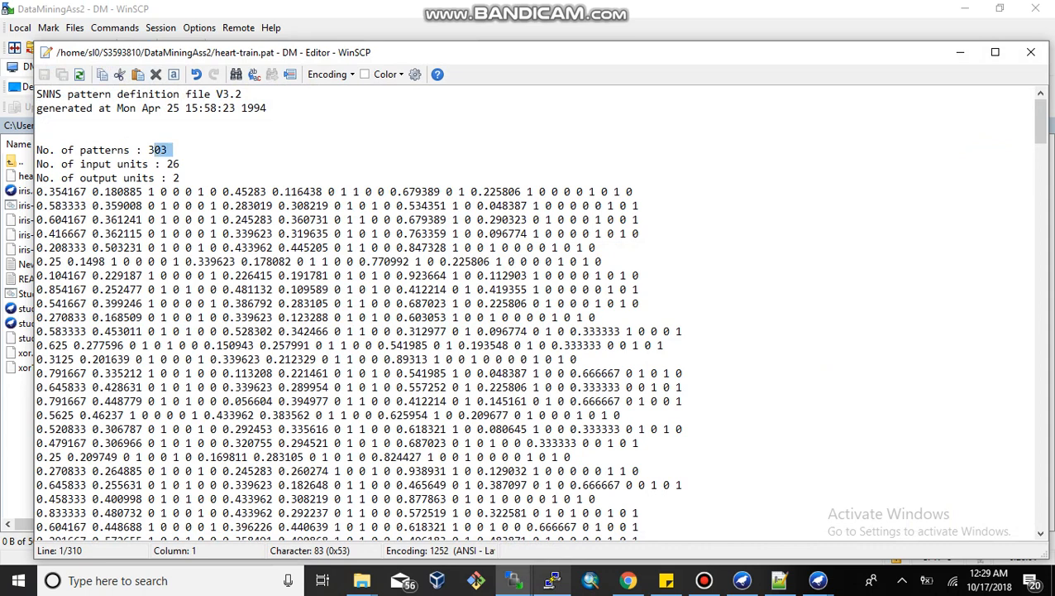
left_click(171, 149)
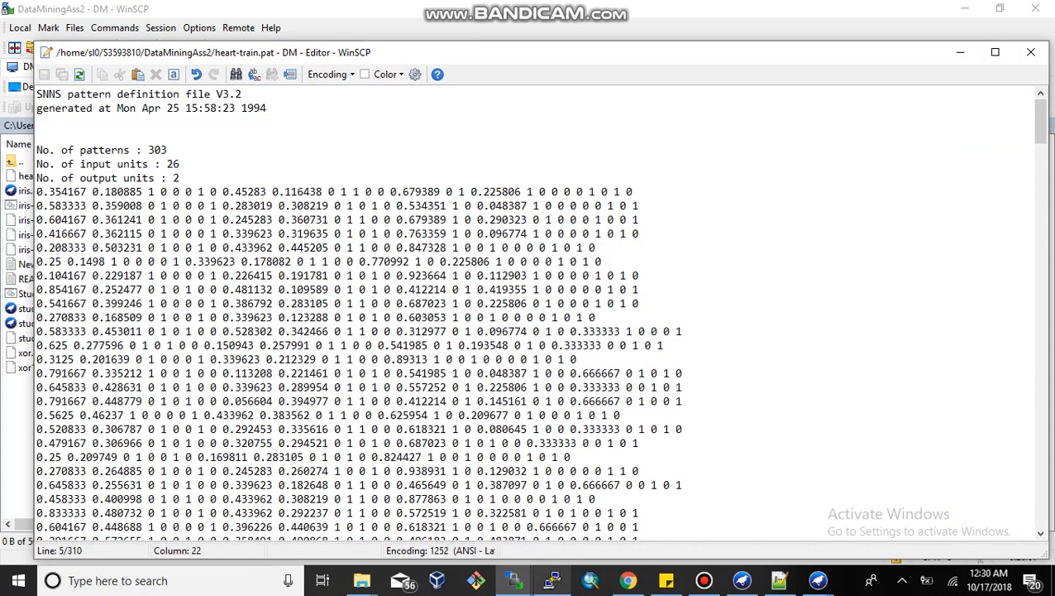
left_click(179, 164)
left_click_drag(166, 164, 179, 164)
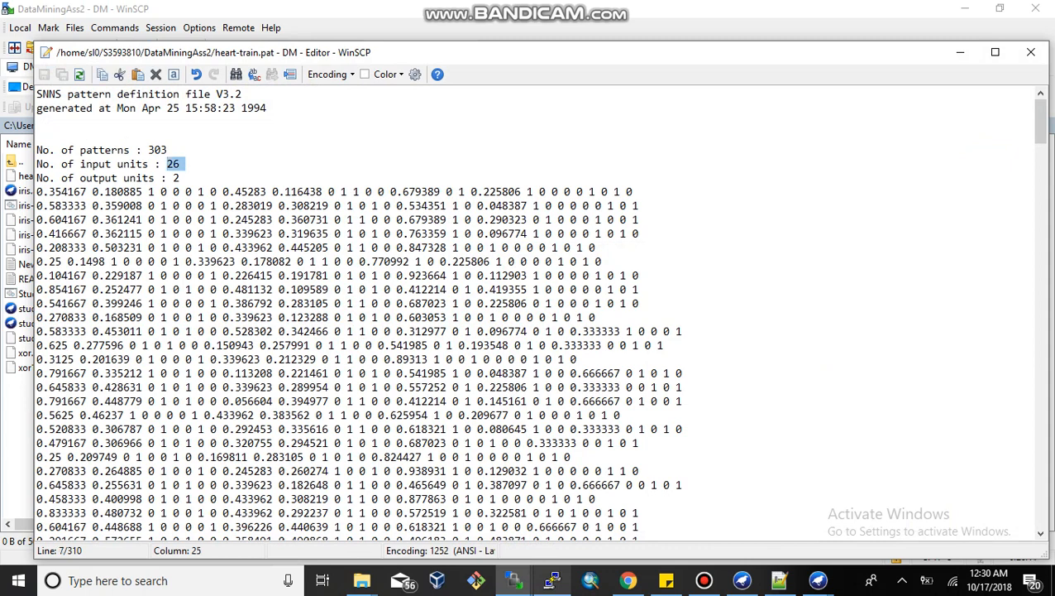
left_click(173, 178)
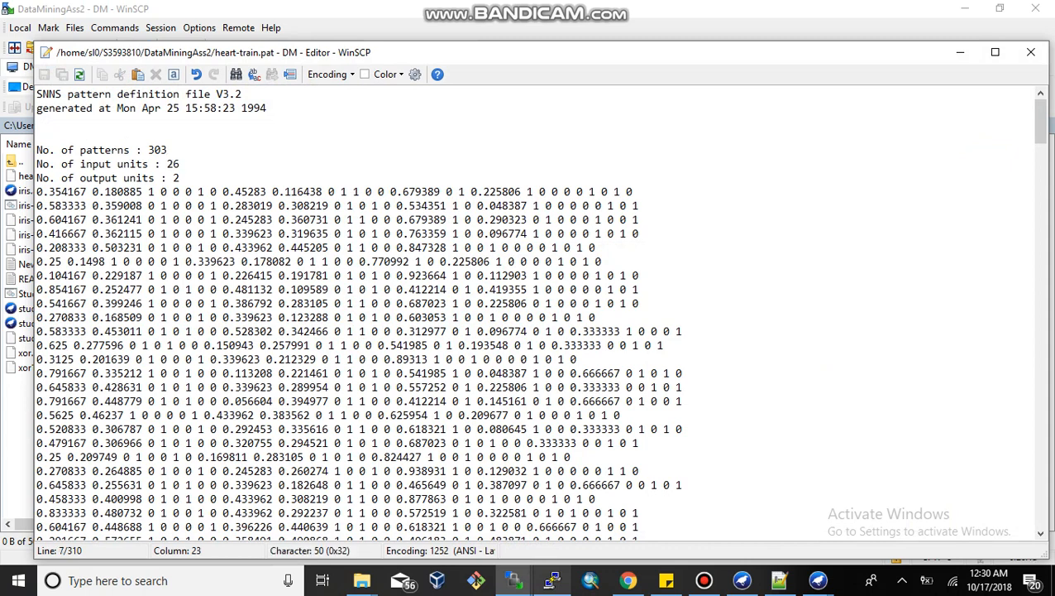
left_click_drag(41, 192, 316, 192)
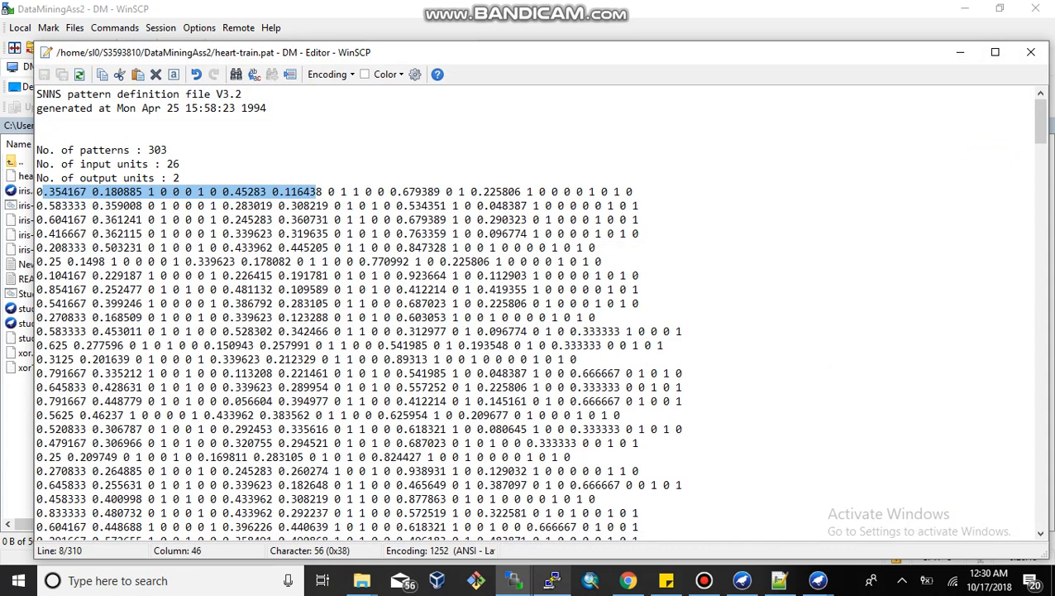
triple_click(316, 192)
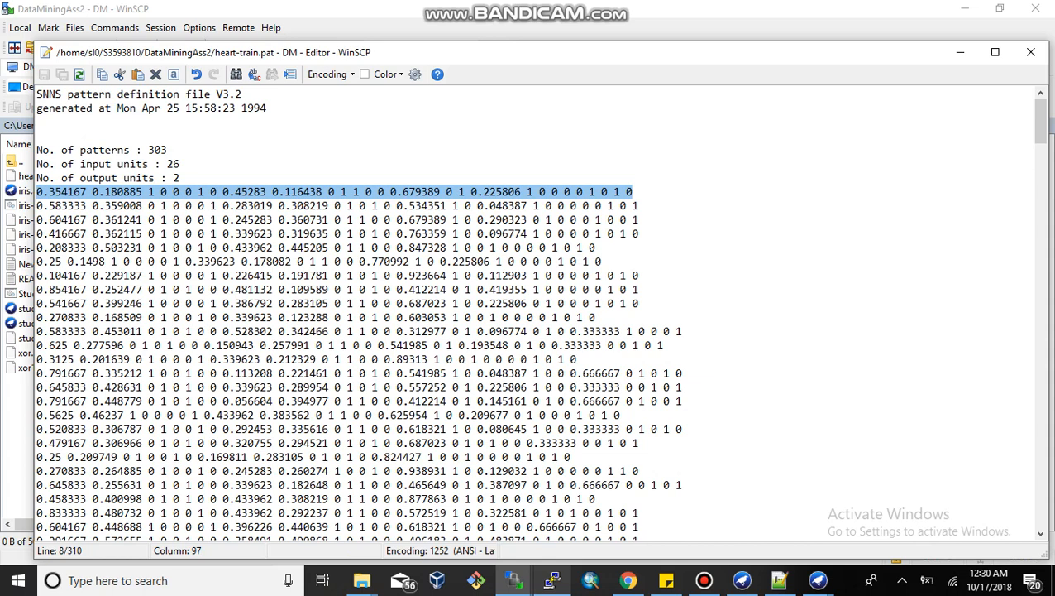
left_click(544, 247)
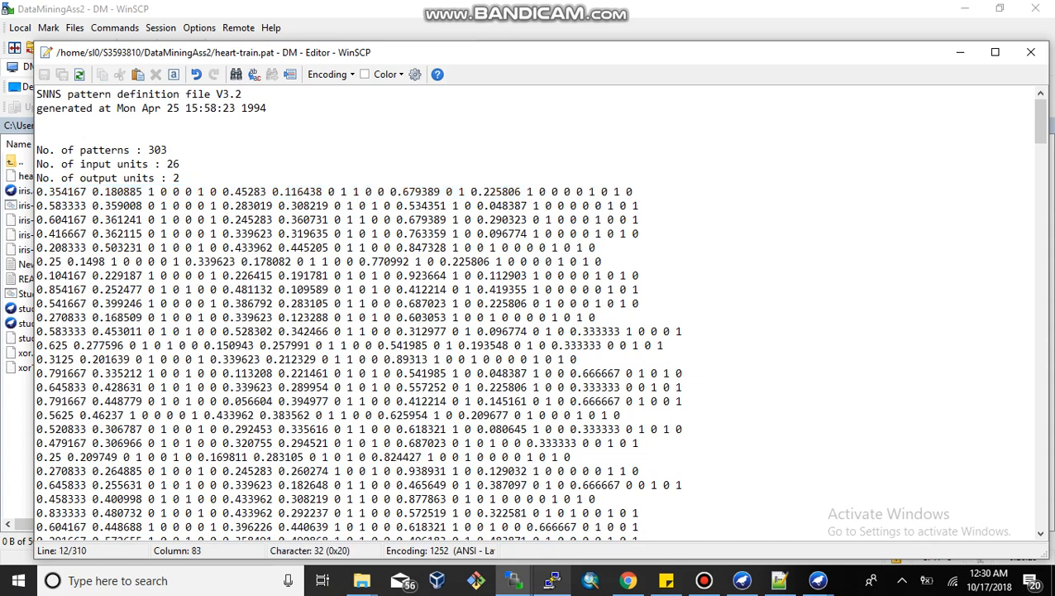
Step: Scroll through the whole heart-train.pat content from the top to the last pattern
mouse_move(1041, 120)
left_mouse_down()
mouse_move(1040, 423)
mouse_move(1041, 121)
left_mouse_up()
left_click_drag(36, 93, 476, 527)
double_click(188, 373)
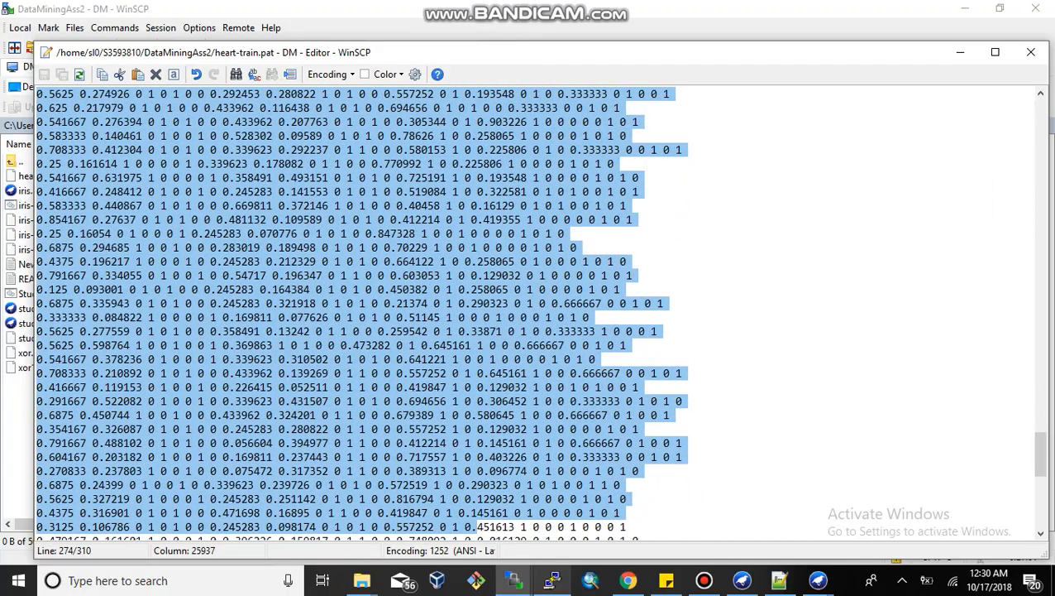
left_click_drag(1041, 451, 1041, 124)
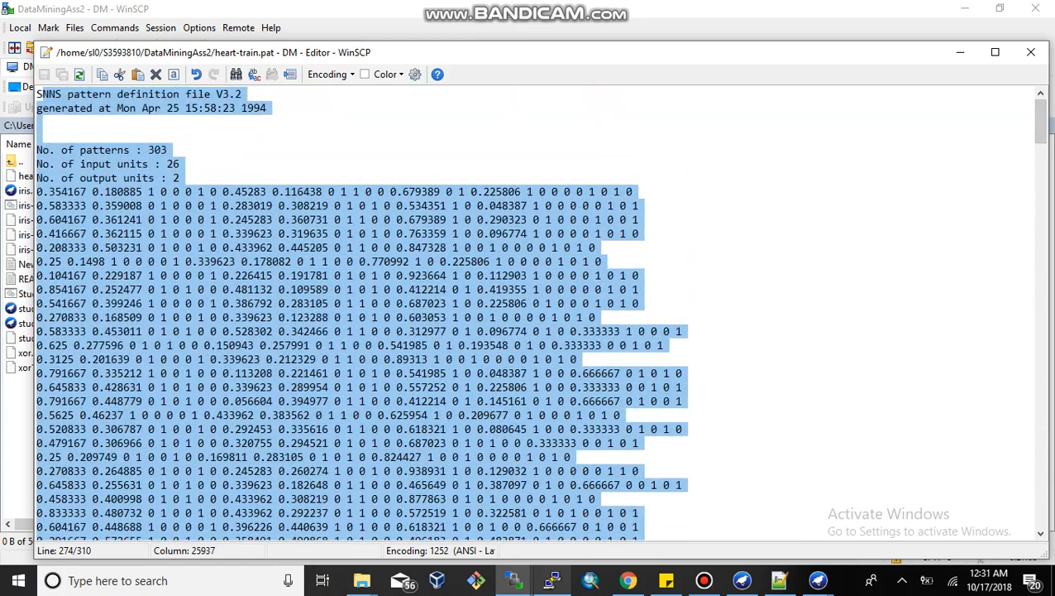
key("ctrl+Home")
key("ctrl+shift+Right")
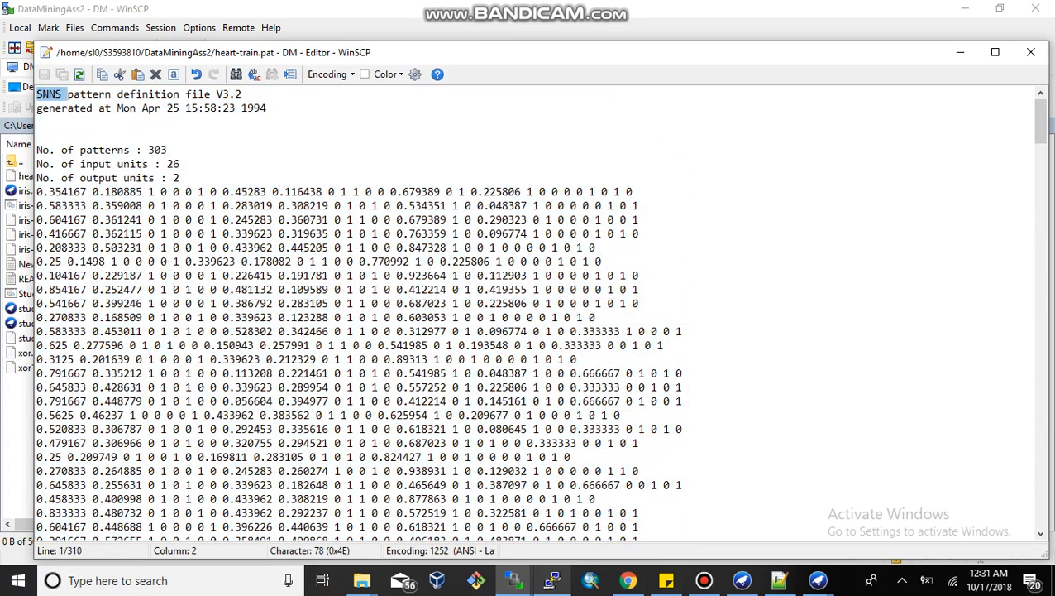
left_click(43, 94)
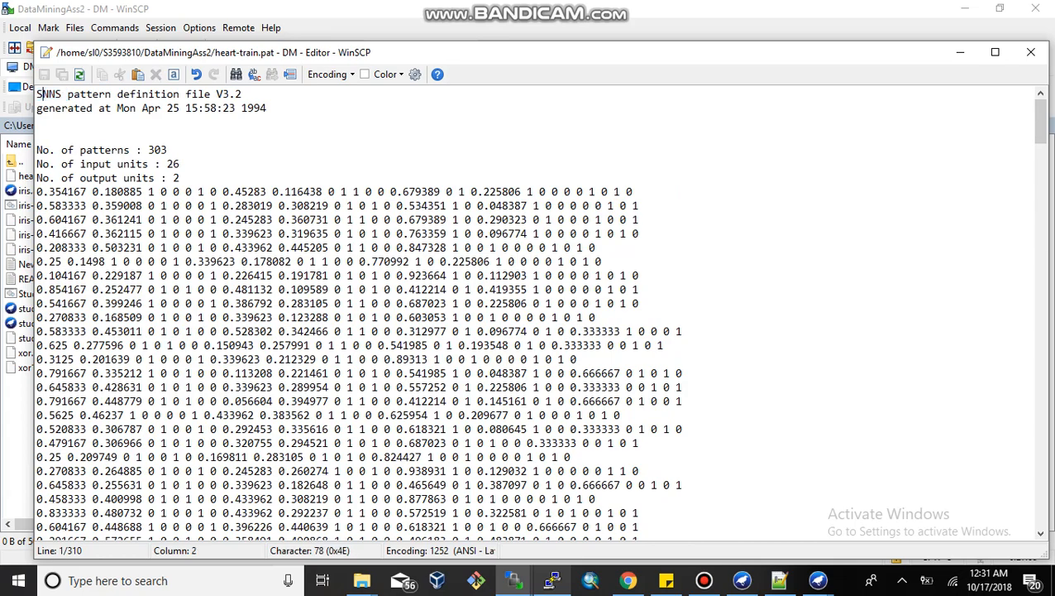
key("shift+Left")
left_click_drag(1038, 121, 1039, 503)
key("ctrl+End")
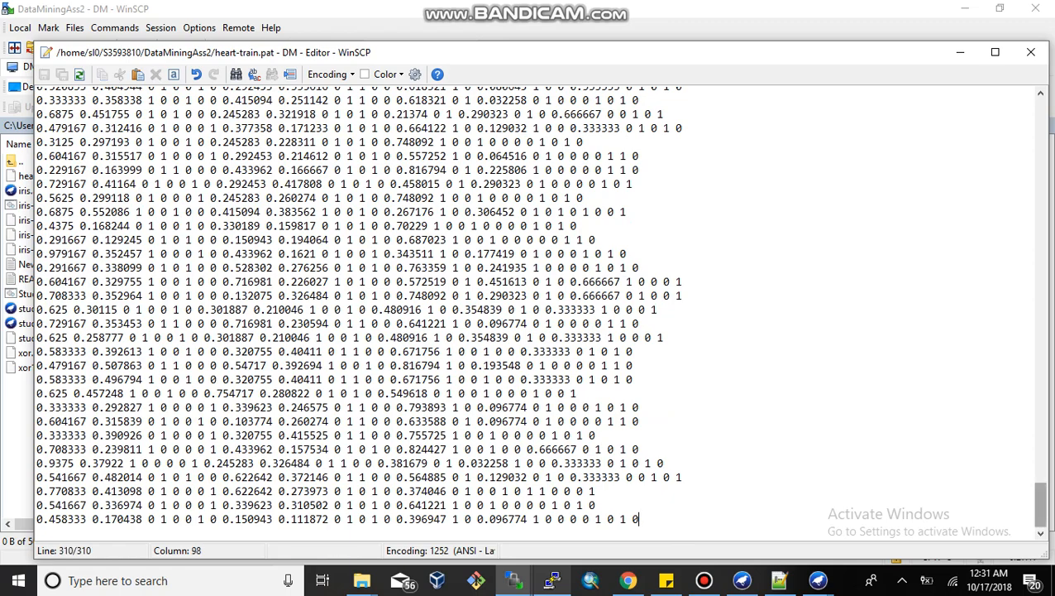
left_click_drag(1039, 503, 1039, 115)
Step: Close the editor and return to the terminal in DataMiningAss2
left_click(1031, 52)
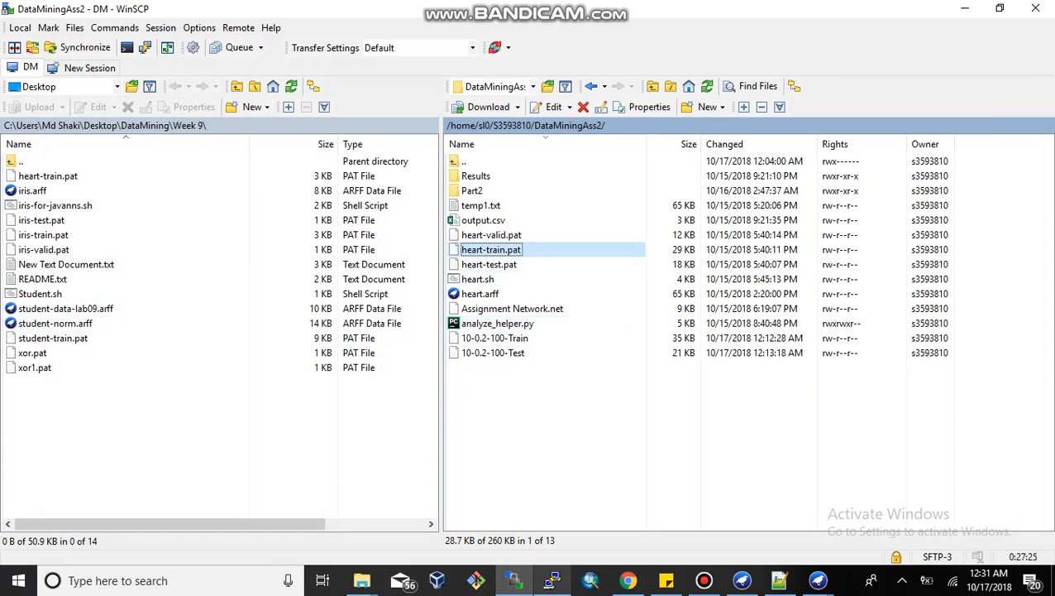
key("ctrl+space")
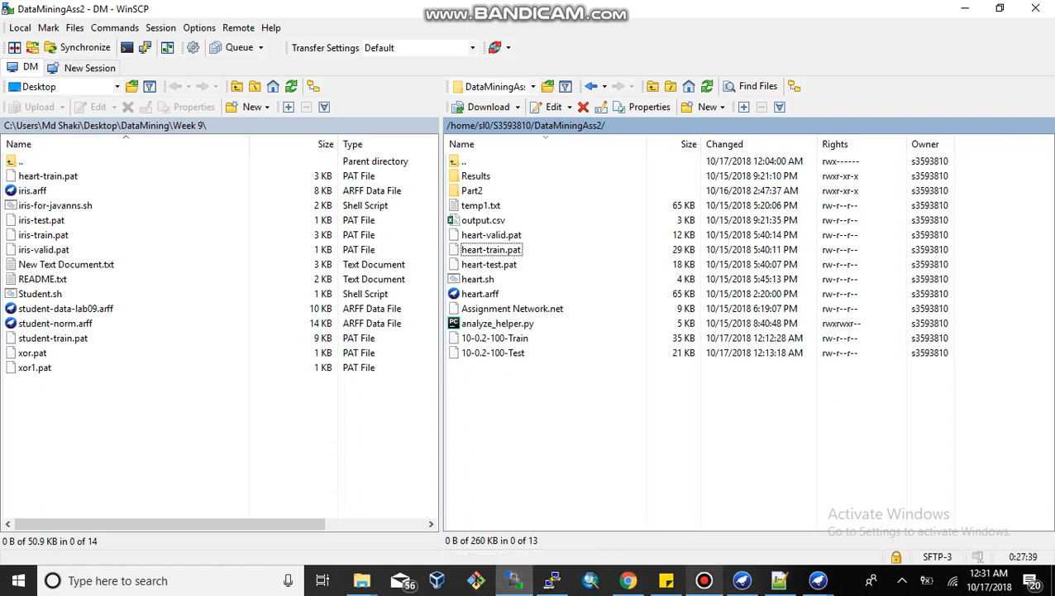
left_click(704, 580)
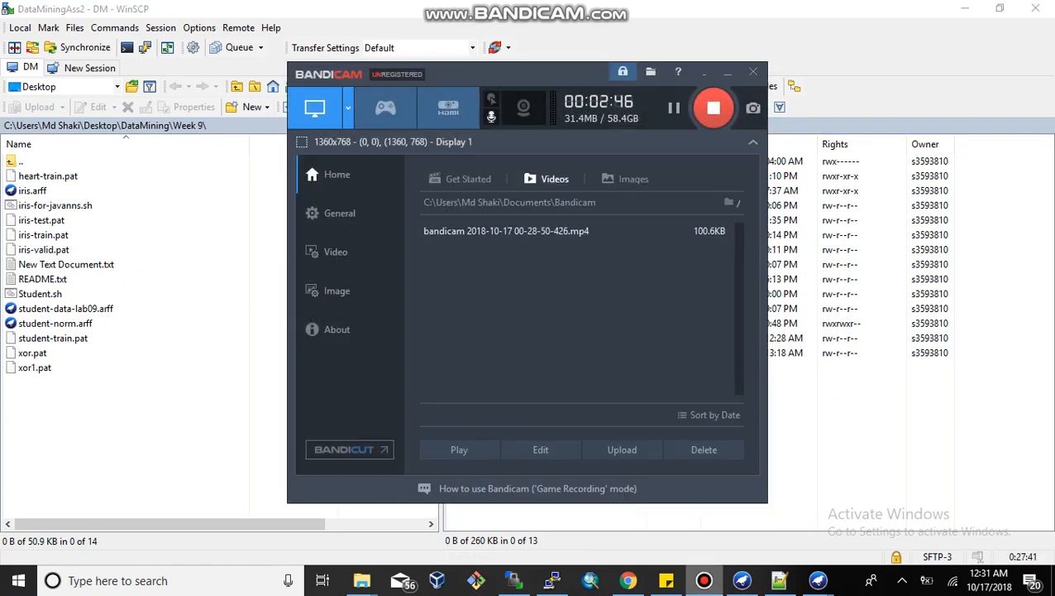
left_click(704, 579)
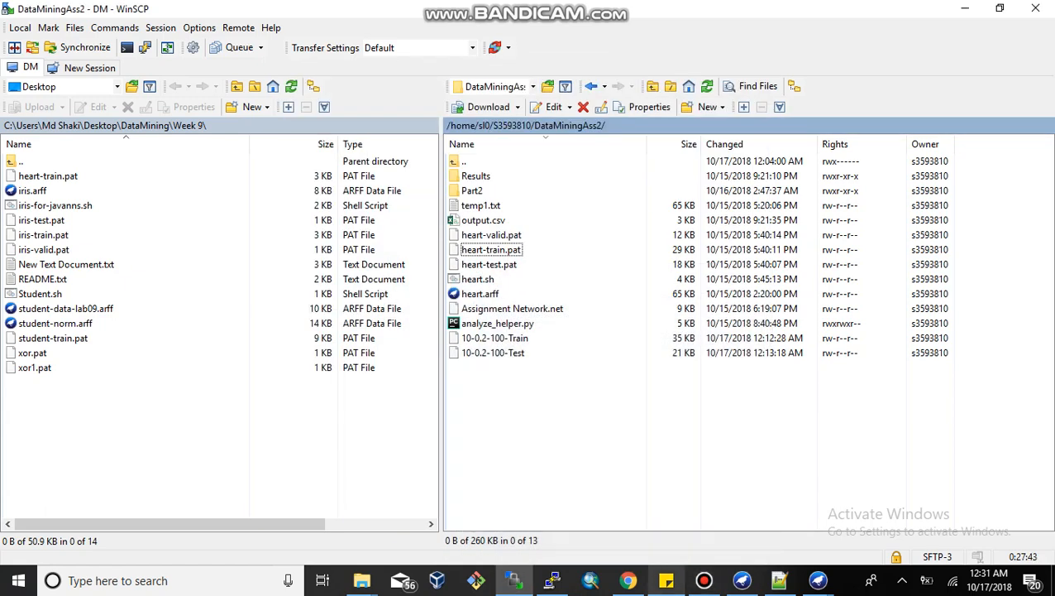
left_click(553, 580)
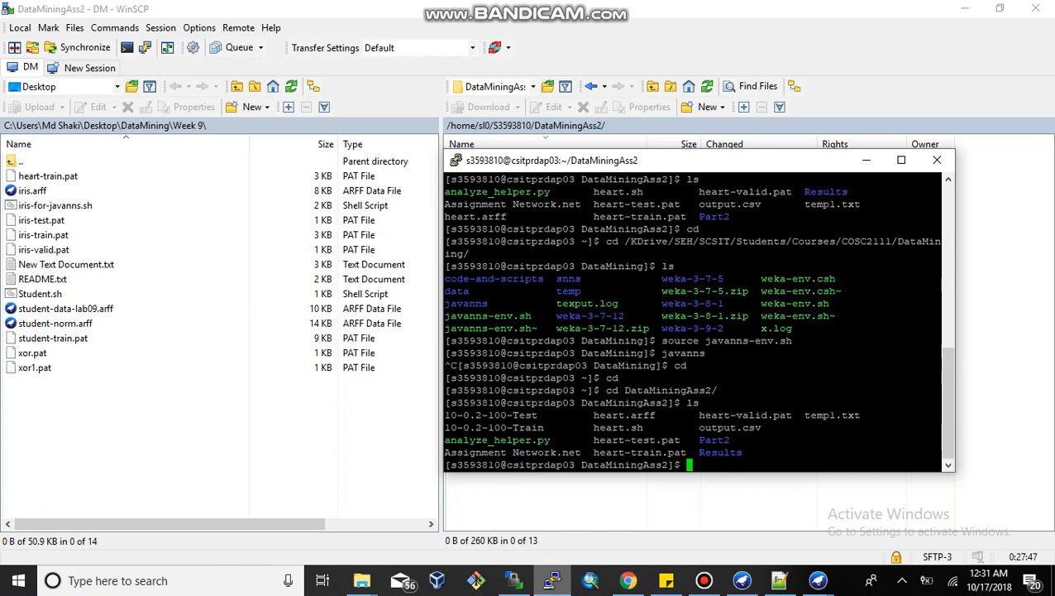
Step: Change the terminal directory to /KDrive/SEH/SCSIT/Students/Courses/COSC2111/DataMining/ by pasting the path saved in a sticky note
left_click(666, 579)
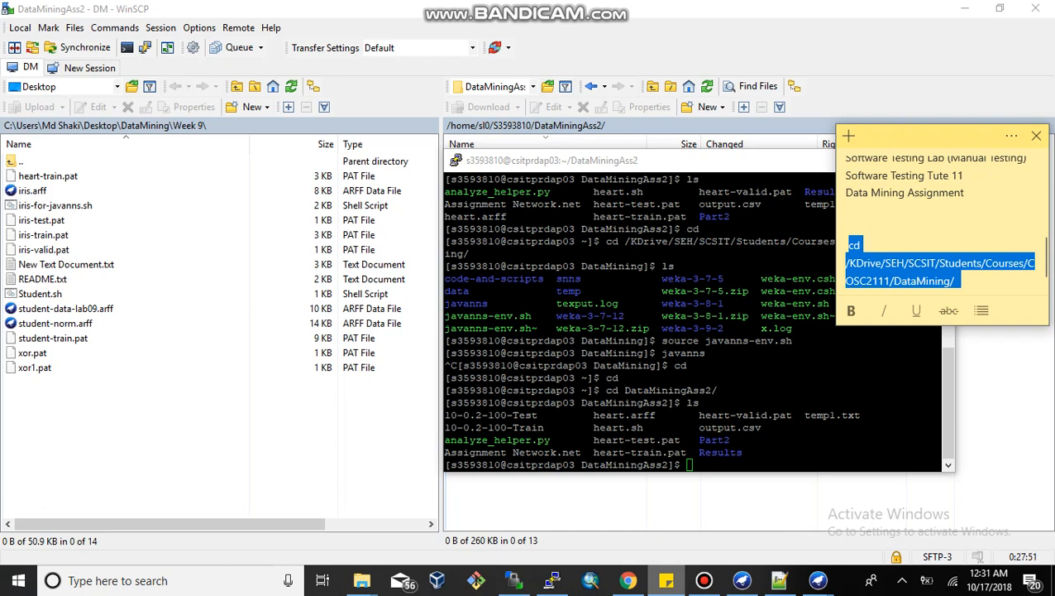
key("alt+Tab")
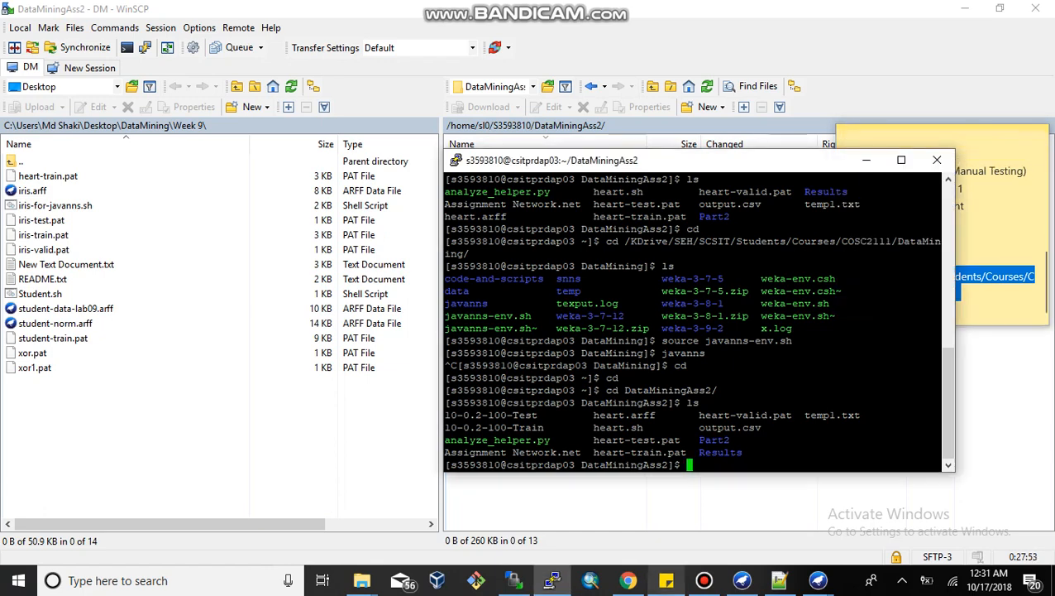
type("cd /KDrive/SEH/SCSIT/Students/Courses/COSC2111/DataMining/")
key("Return")
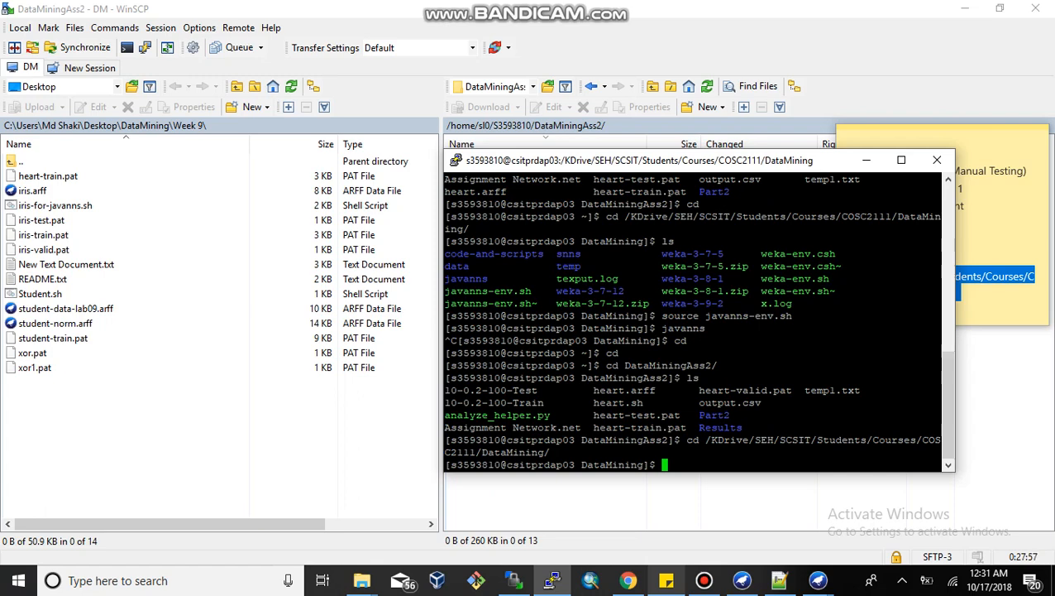
Step: Run source javanns-env.sh to set up the JavaNNS environment
type("java")
key("BackSpace")
key("BackSpace")
key("BackSpace")
key("BackSpace")
type("sour")
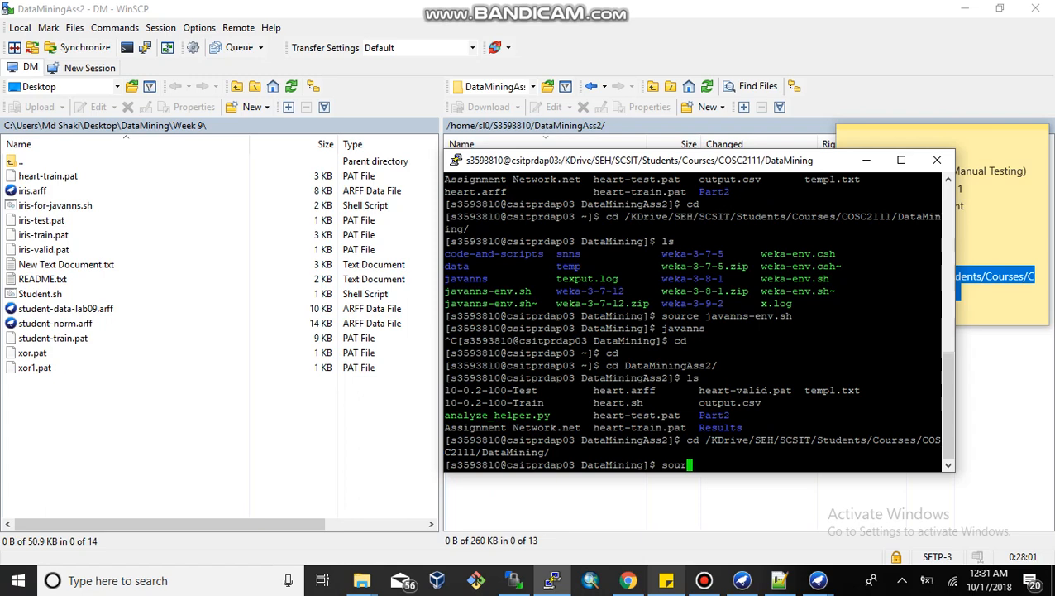
type("vce")
key("BackSpace")
key("BackSpace")
key("BackSpace")
key("BackSpace")
type("rce javanns")
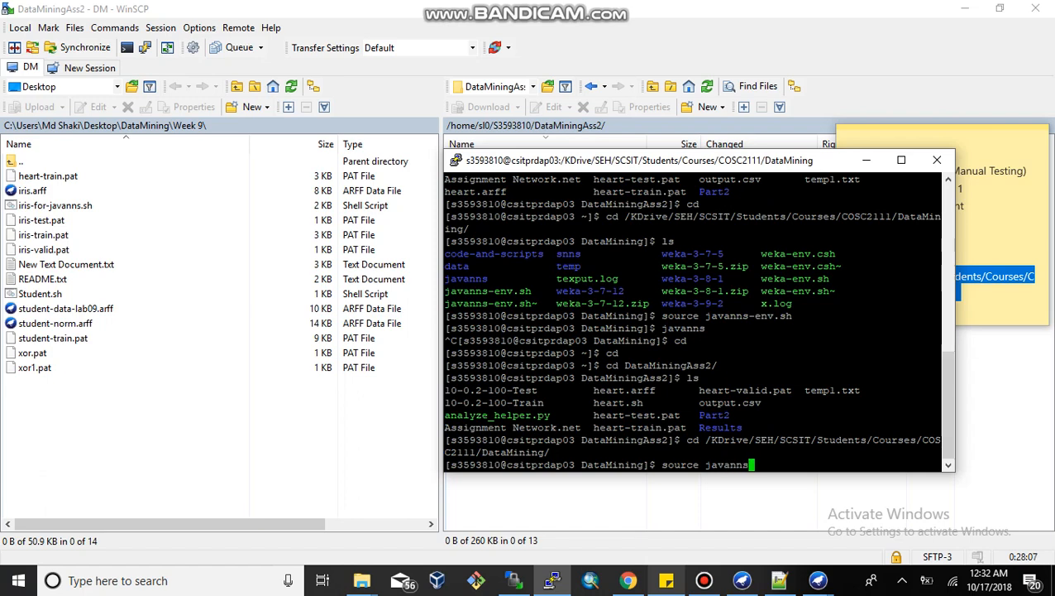
type("-e")
key("Tab")
key("Return")
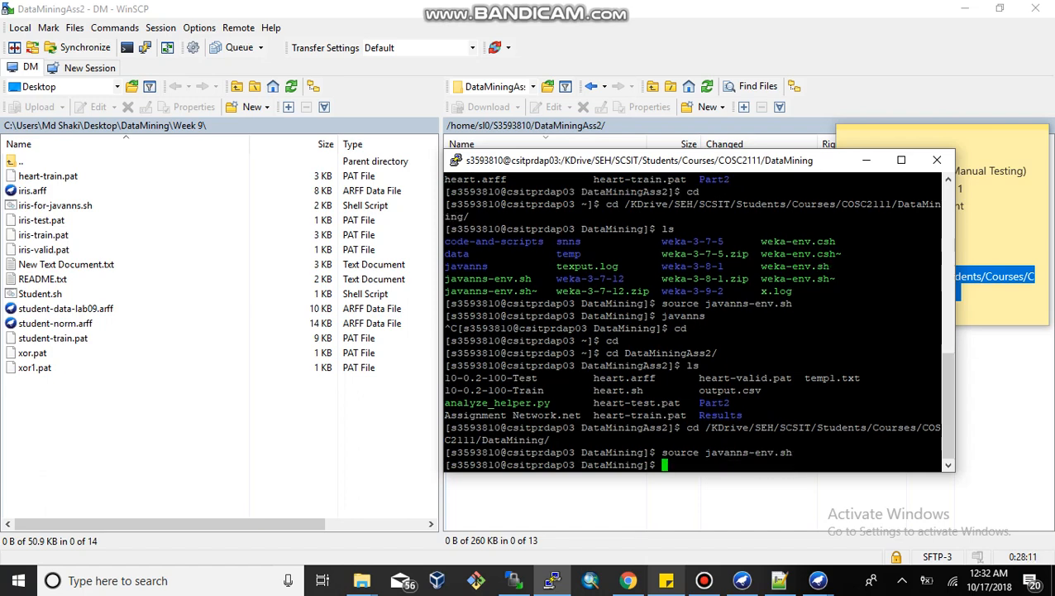
type("javanns")
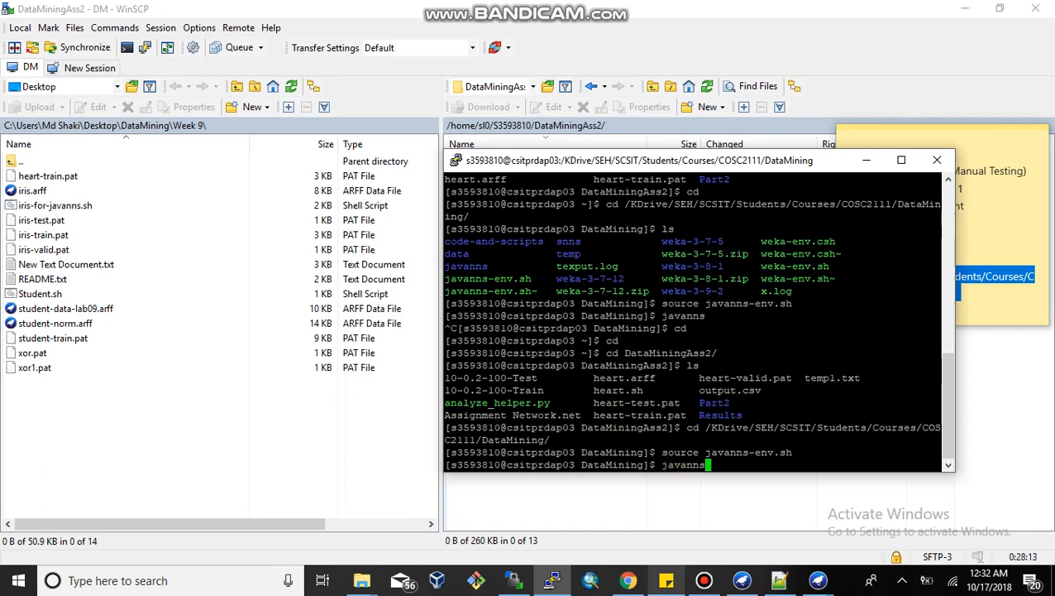
Step: Launch JavaNNS from the terminal with the javanns command
key("Return")
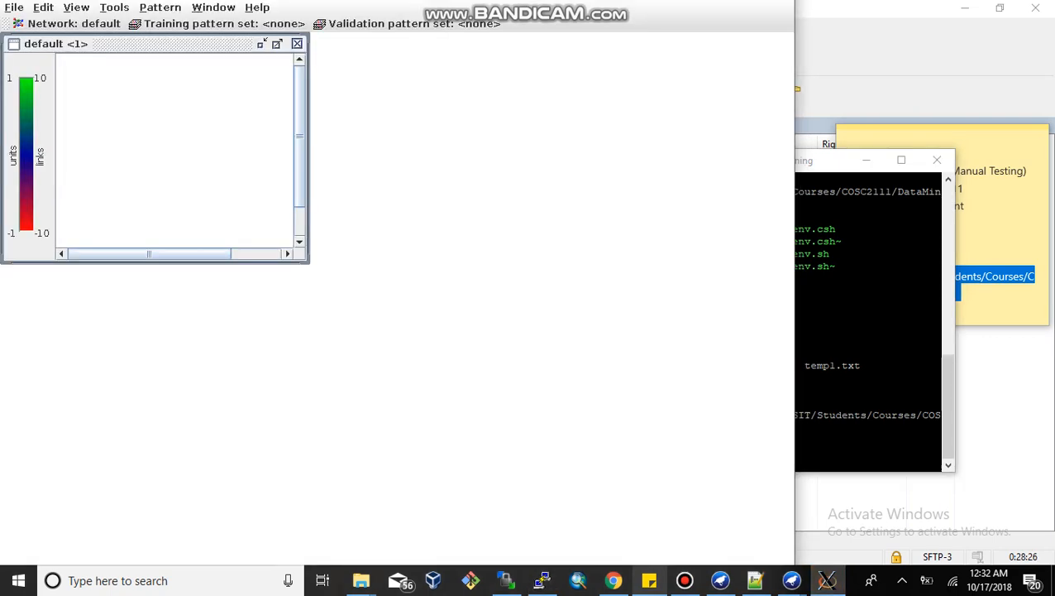
left_click_drag(871, 291, 873, 304)
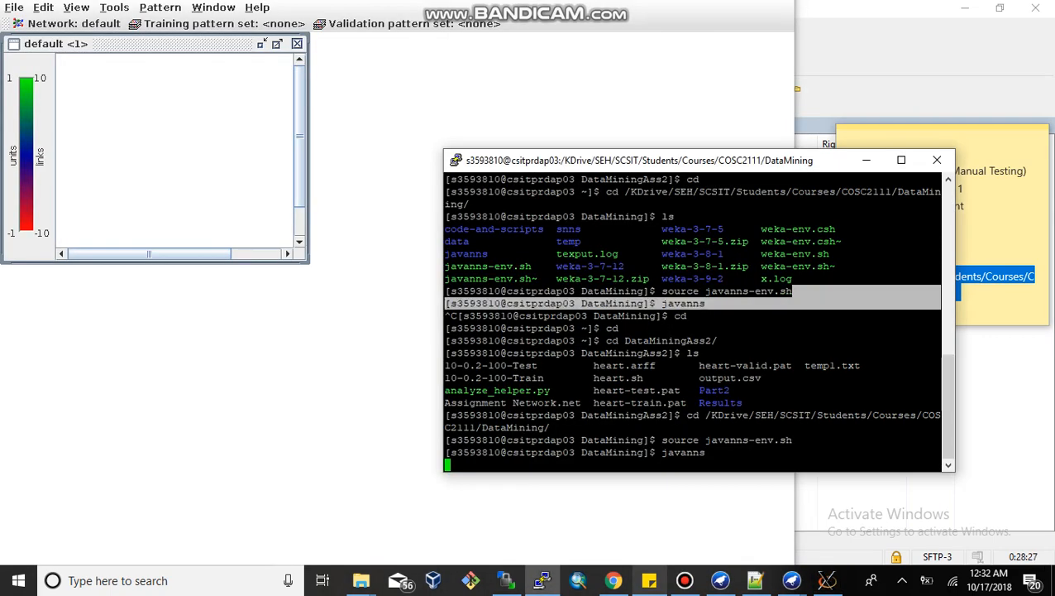
key("alt+Tab")
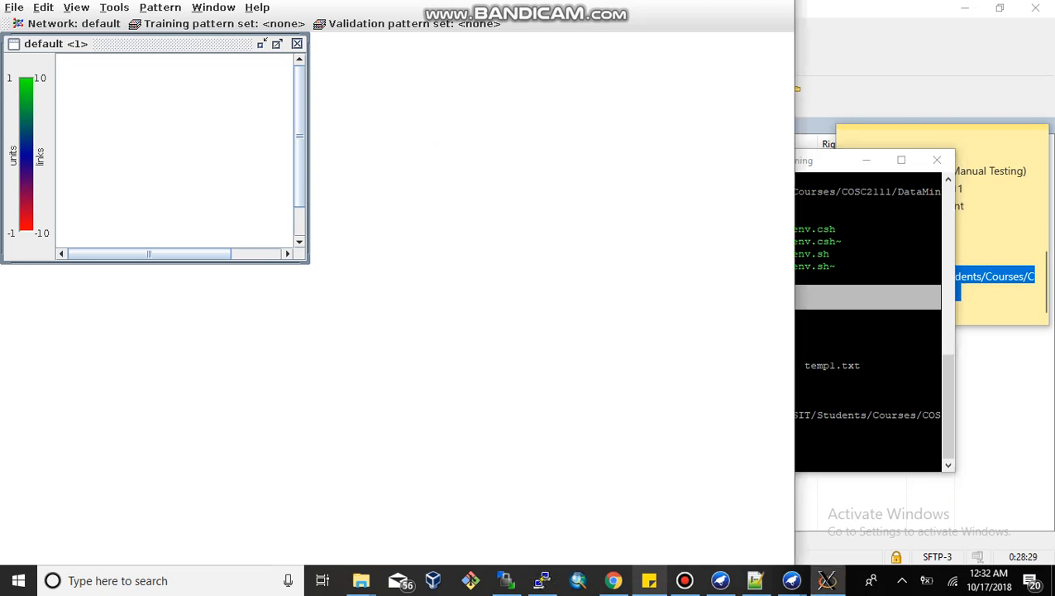
Step: Widen the JavaNNS window and stretch the default network view across its full width
left_click_drag(794, 345, 1051, 347)
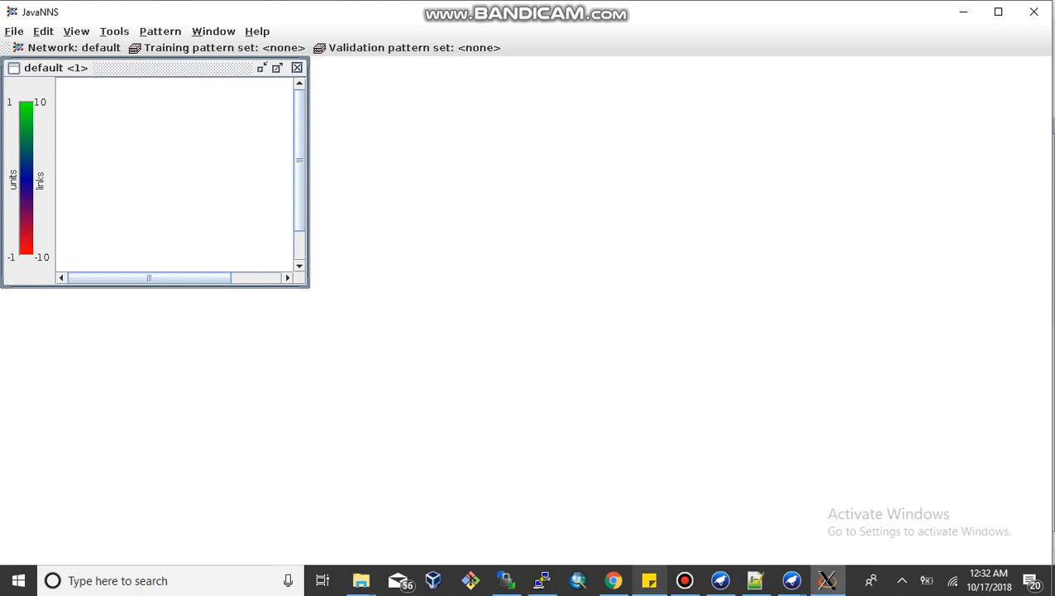
left_click_drag(149, 68, 459, 62)
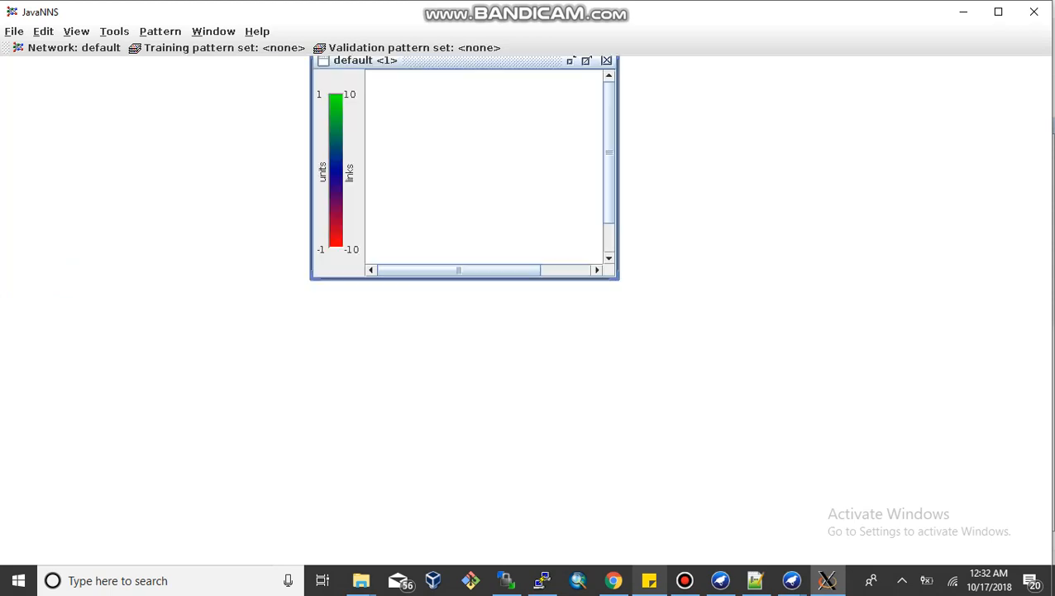
left_click_drag(619, 166, 1050, 165)
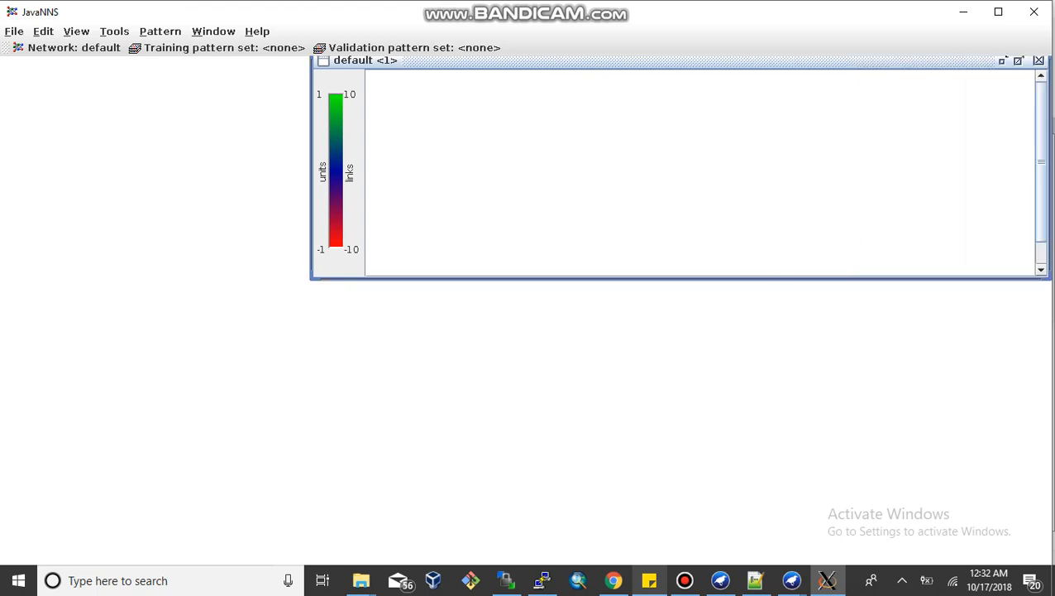
left_click_drag(311, 166, 2, 166)
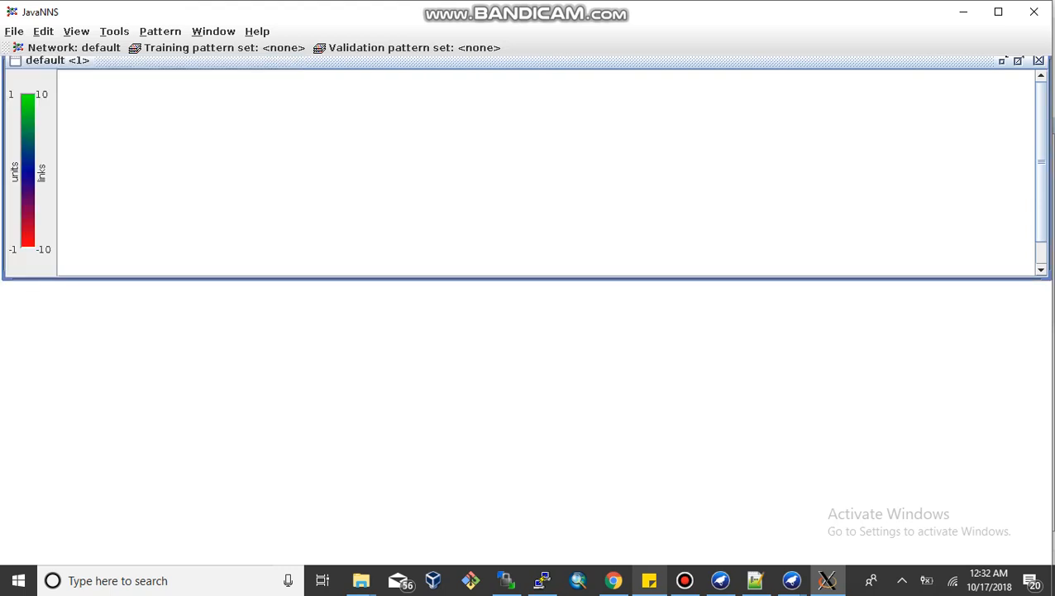
Step: Open the heart-valid.pat pattern file from the DataMiningAss2 folder, showing pattern files only
key("alt+f")
key("Down")
key("Down")
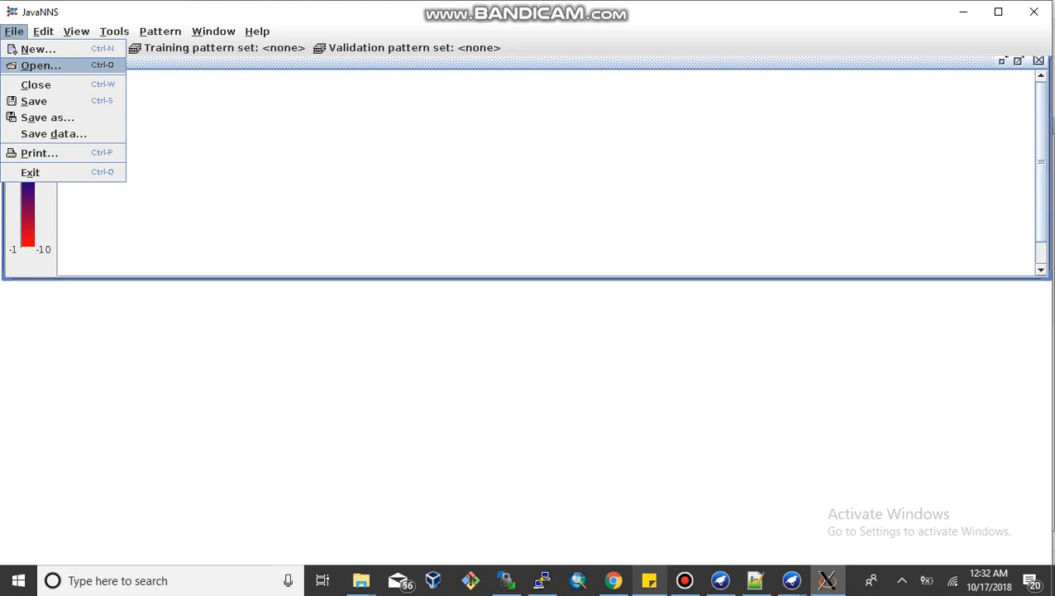
key("Return")
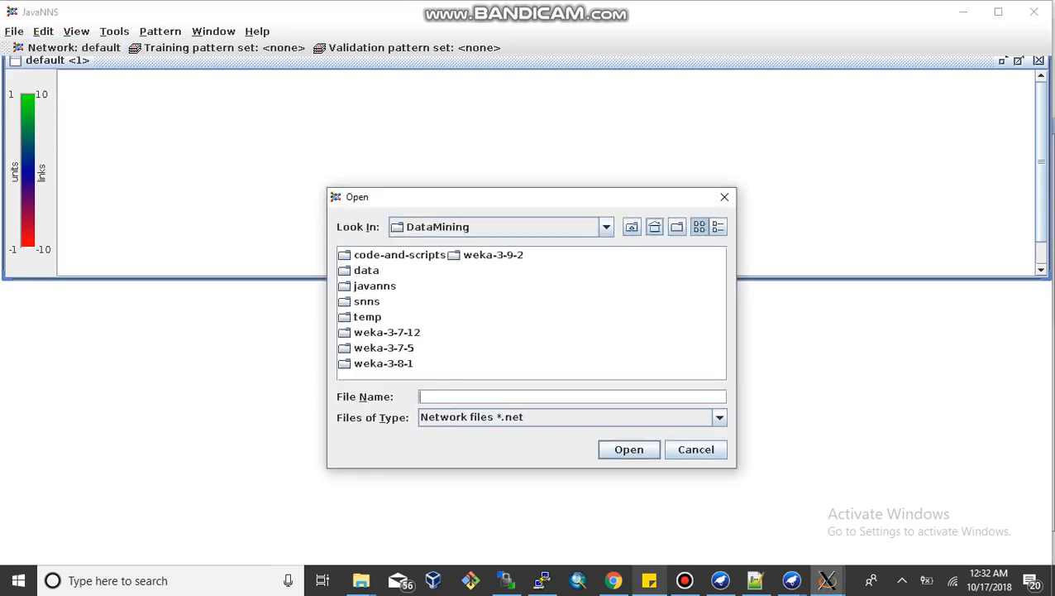
left_click(655, 226)
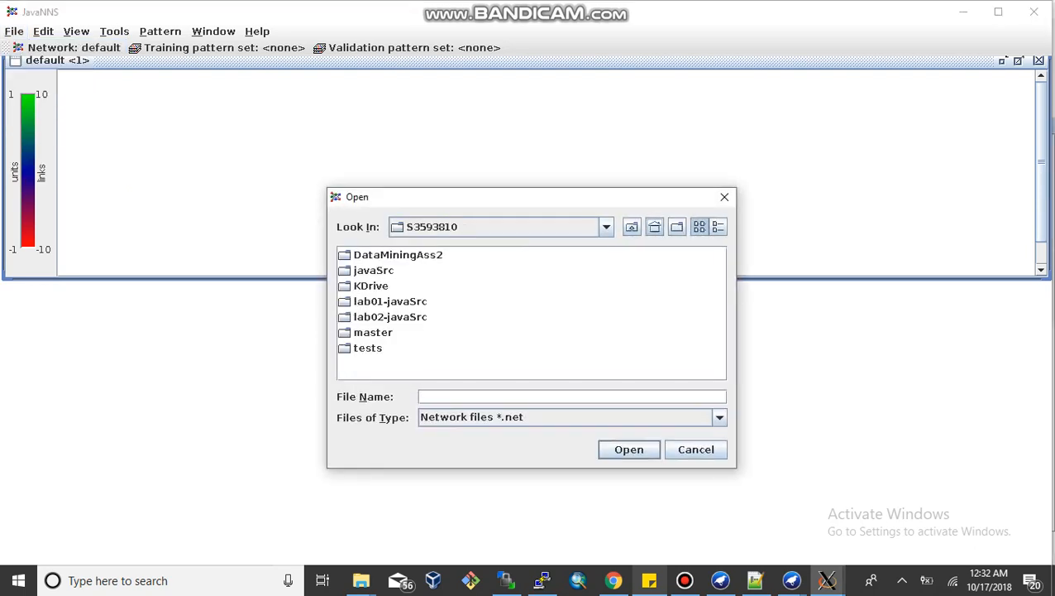
double_click(398, 254)
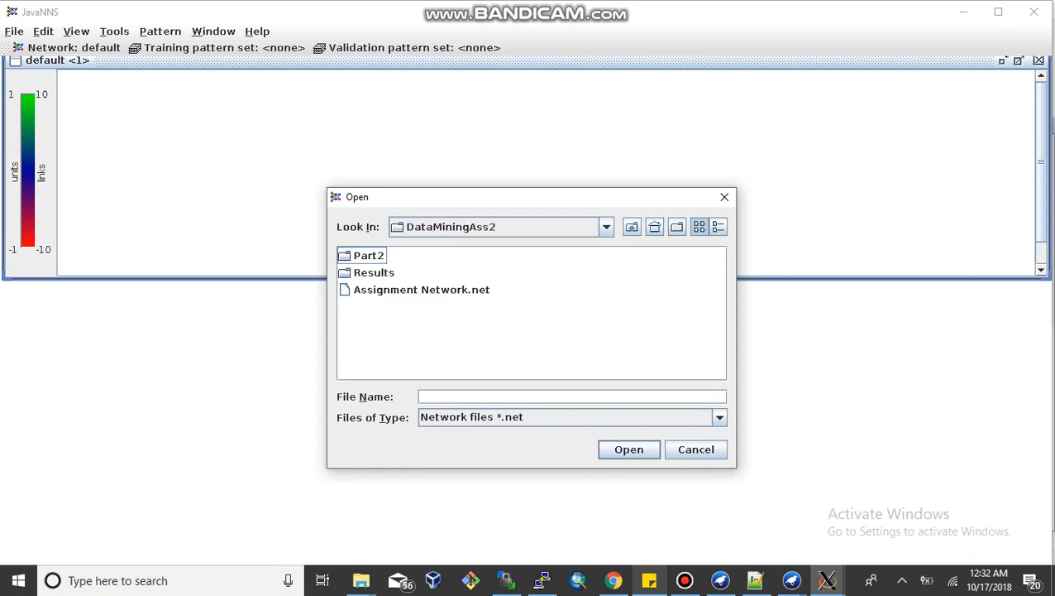
left_click(720, 417)
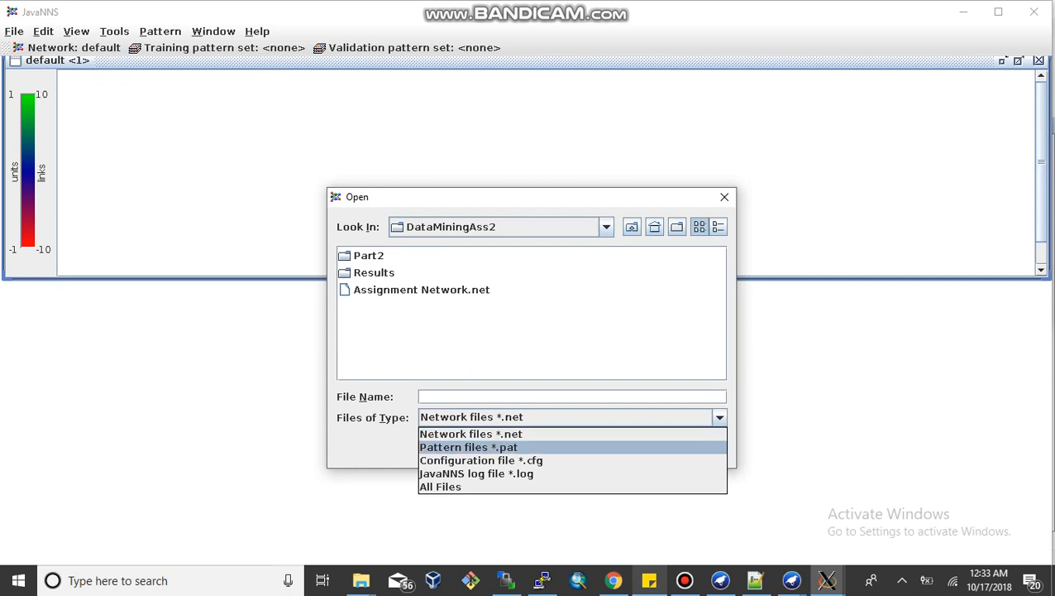
left_click(488, 447)
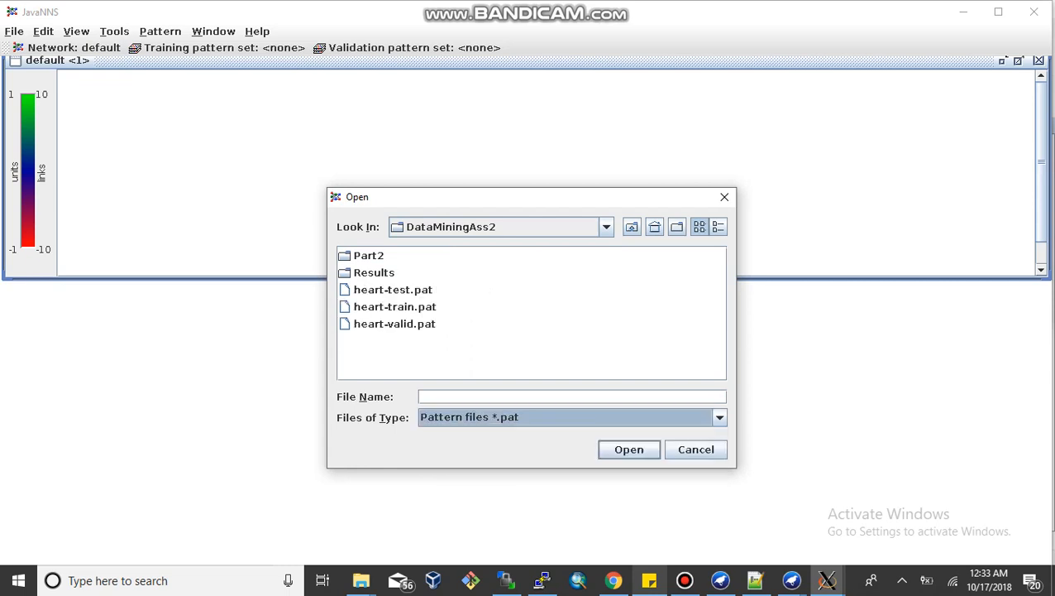
left_click(393, 290)
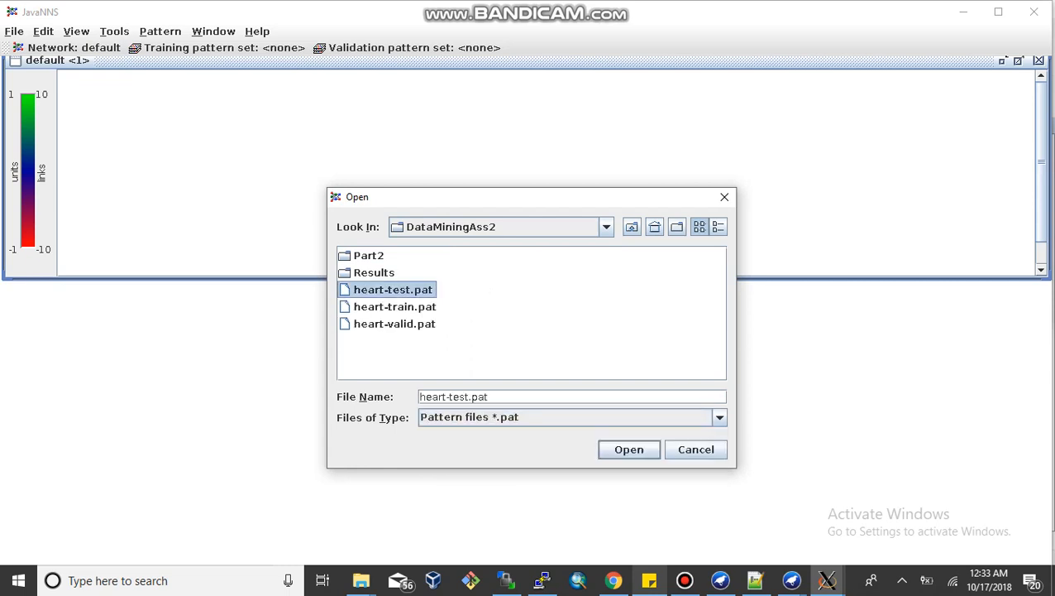
left_click(395, 323, "shift")
left_click(628, 449)
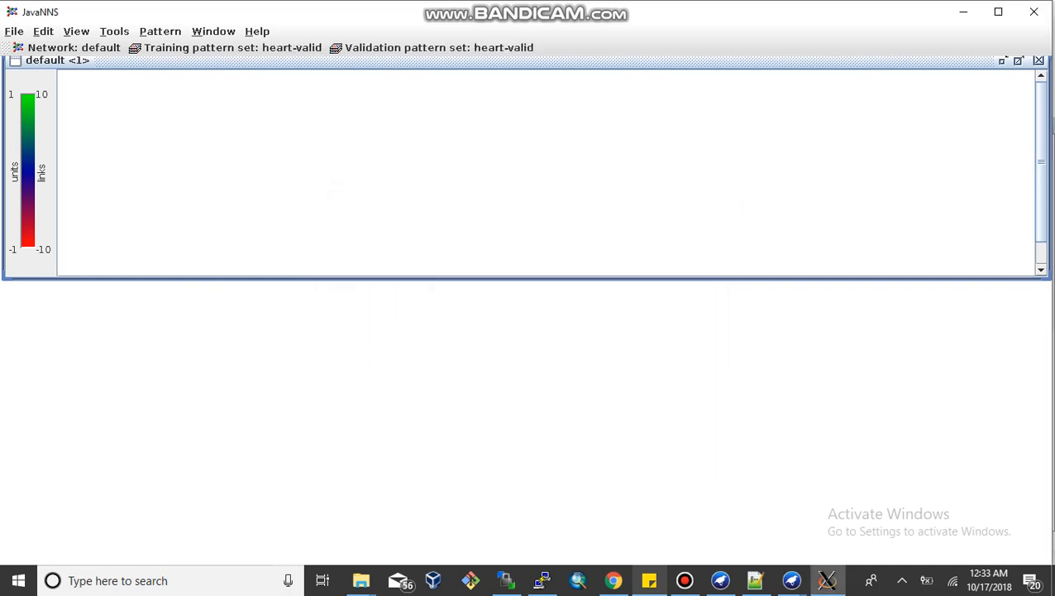
Step: Open the Control Panel and move it below the network view
left_click(114, 32)
left_click(137, 48)
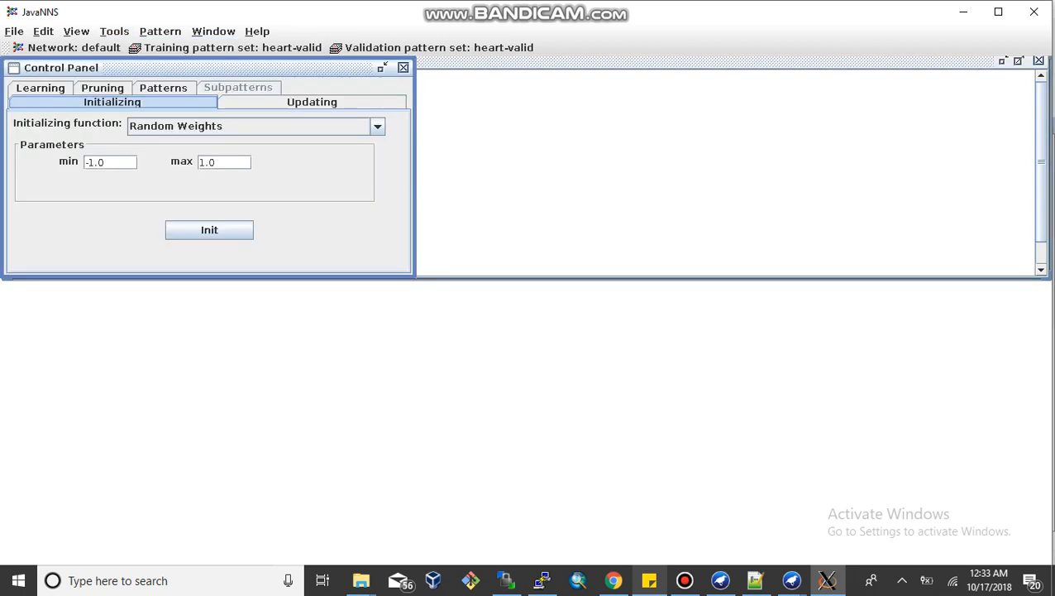
left_click_drag(166, 68, 169, 296)
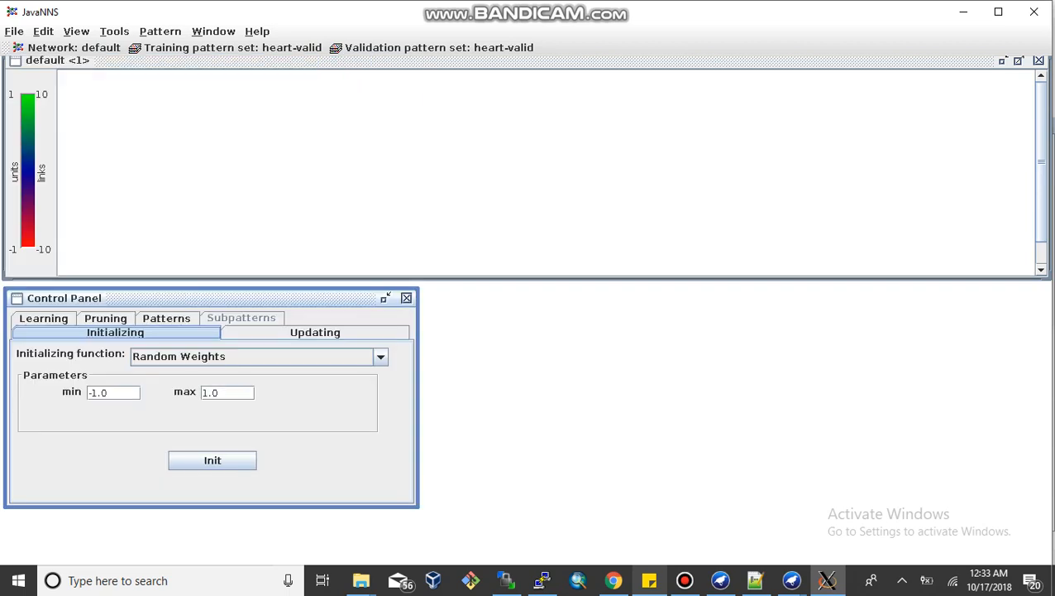
Step: Create a layer of 26 Input units with width 26 using Create Layers, placed beside the Control Panel
key("alt+t")
key("Up")
key("Right")
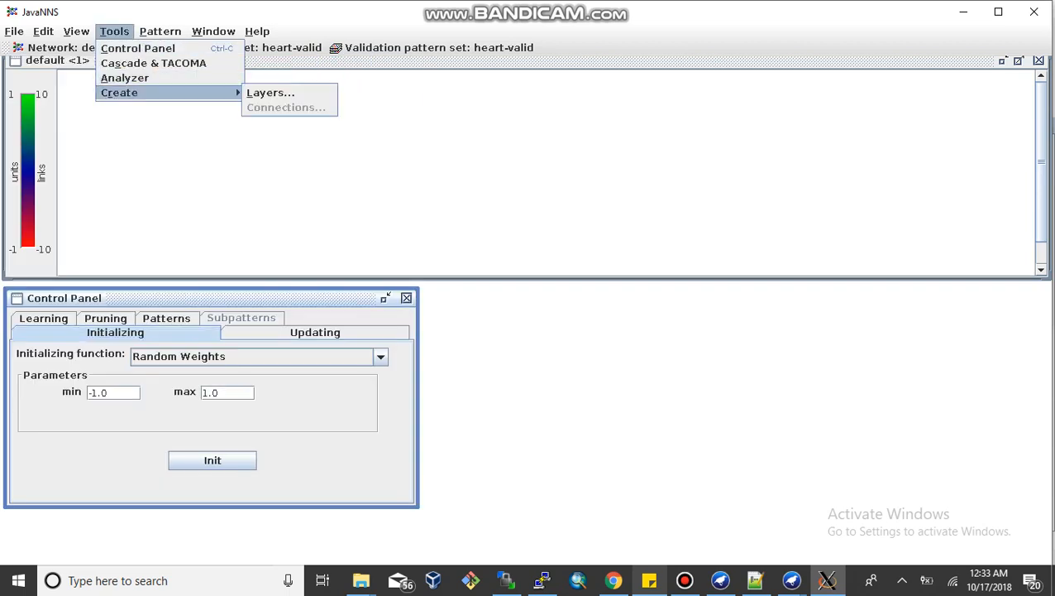
key("Down")
key("Return")
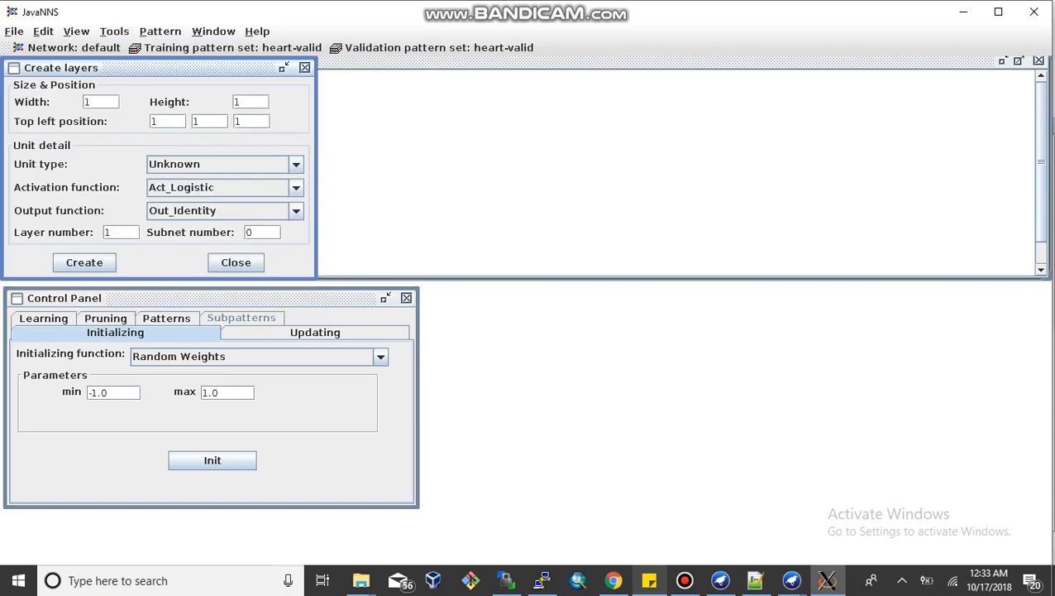
left_click_drag(522, 341, 517, 298)
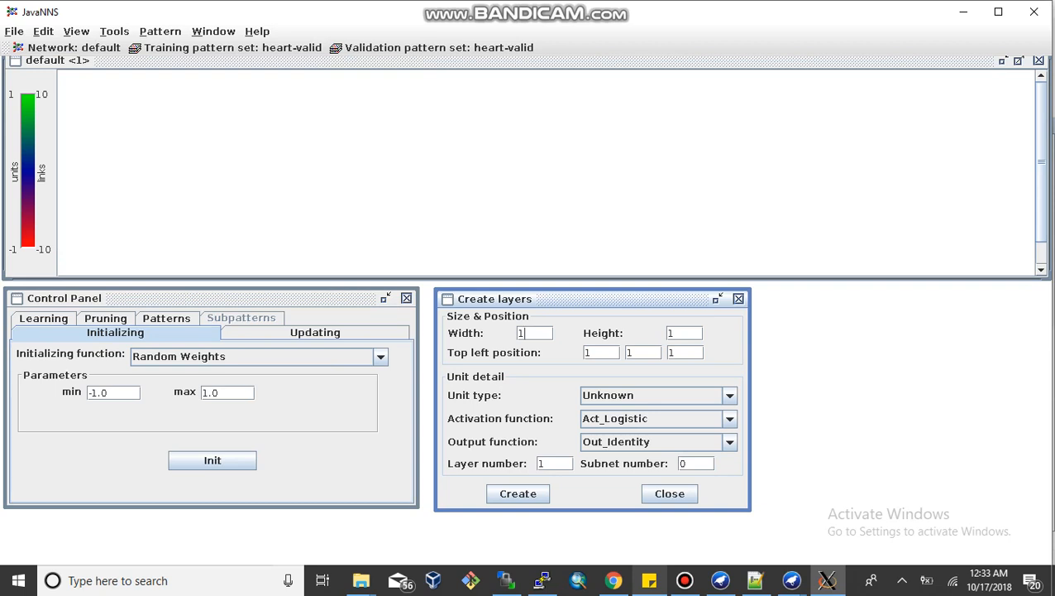
double_click(522, 333)
type("26")
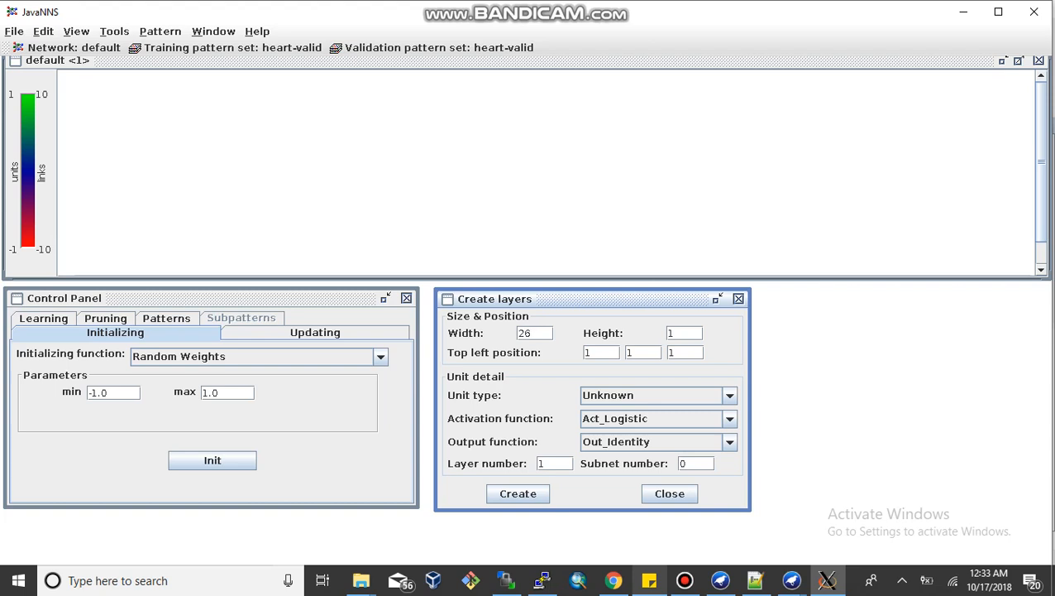
left_click(653, 395)
key("Down")
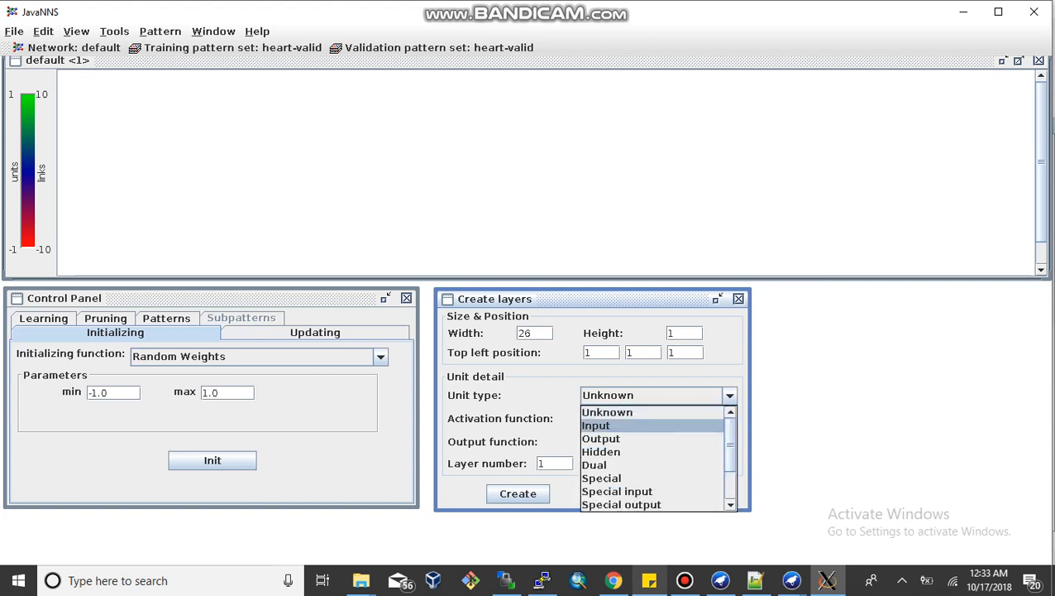
key("Return")
left_click(518, 493)
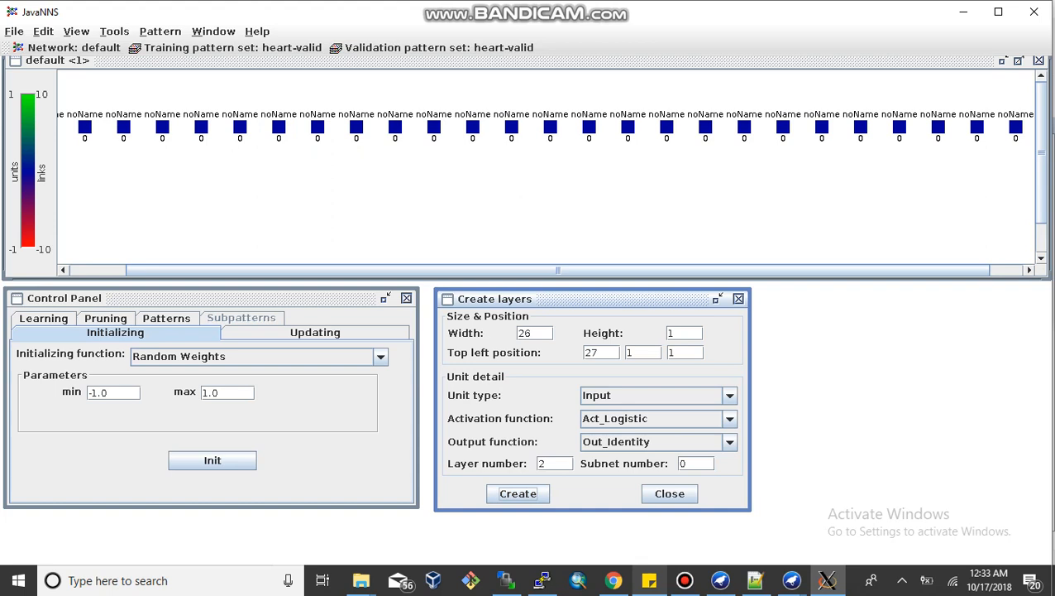
Step: Rearrange the input units so all 26 sit in a single row in the network view
scroll(546, 165, "right", 1)
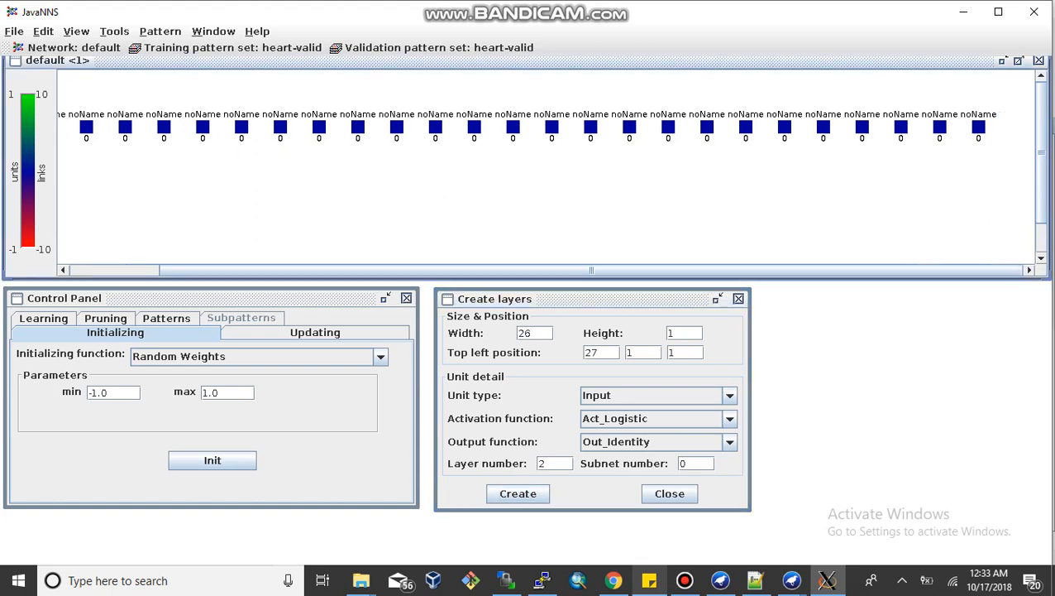
left_click_drag(1012, 157, 125, 87)
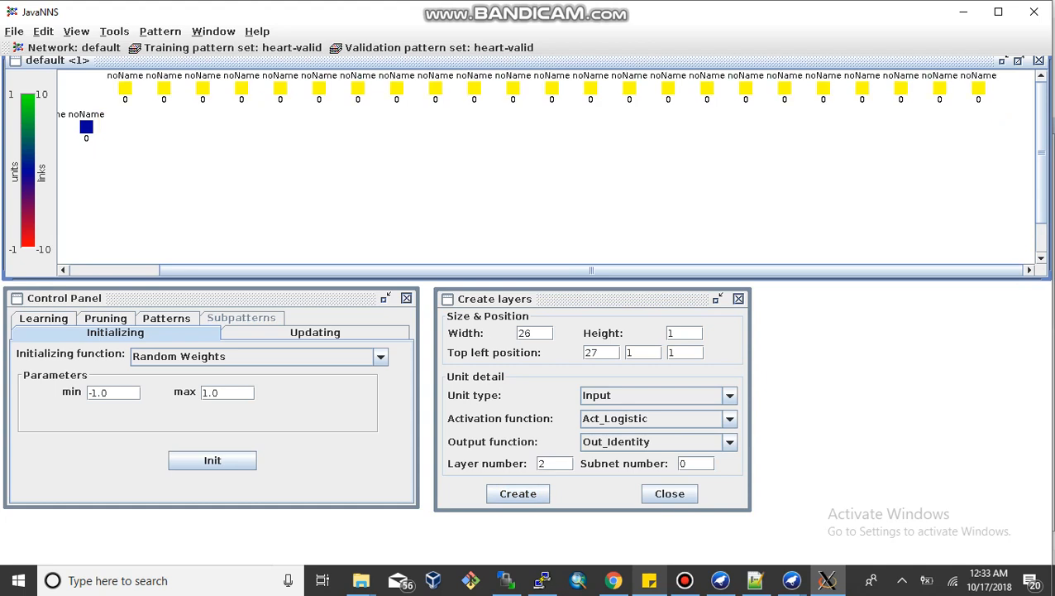
scroll(546, 165, "left", 3)
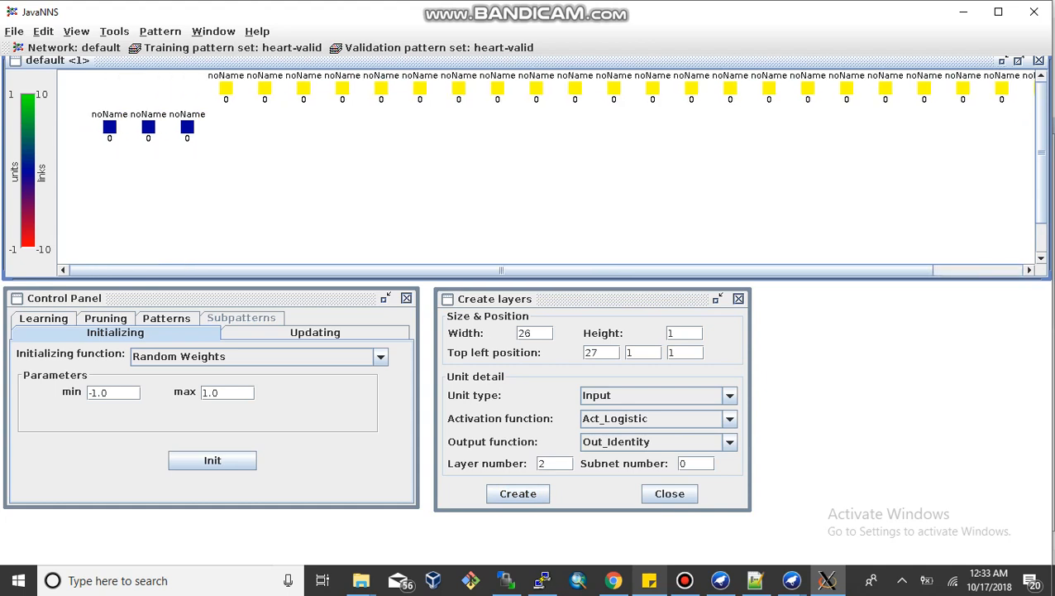
left_click_drag(87, 156, 200, 101)
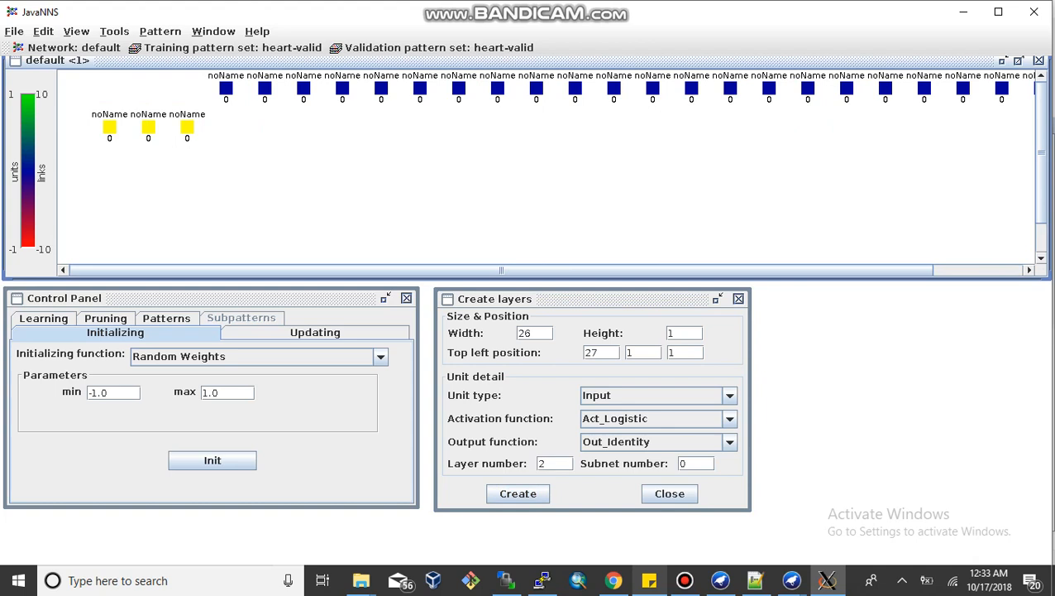
left_click_drag(148, 126, 149, 87)
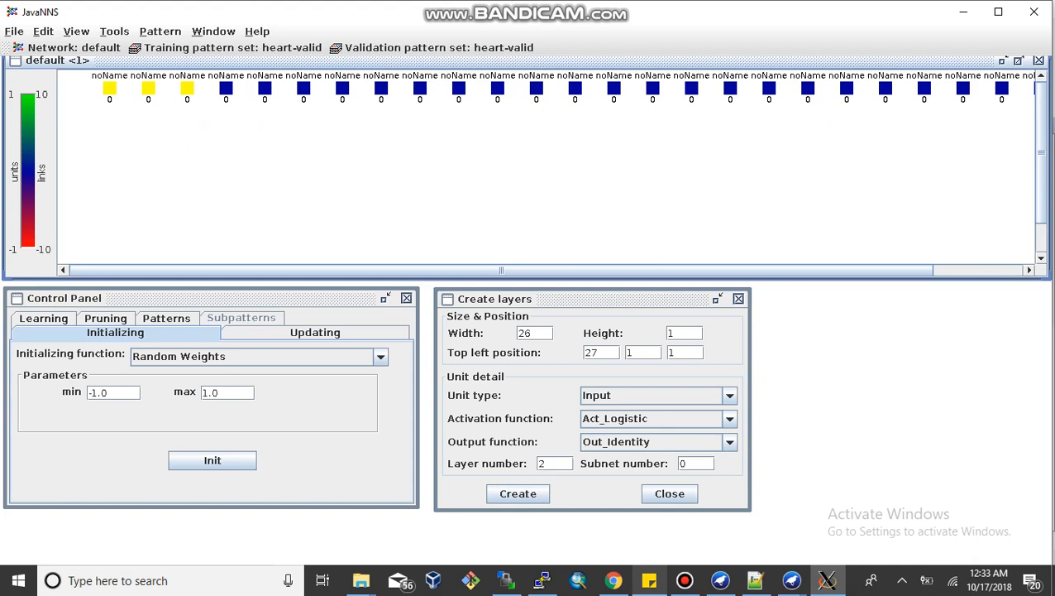
Step: Create a layer of 10 Hidden units with width 10
left_click(535, 332)
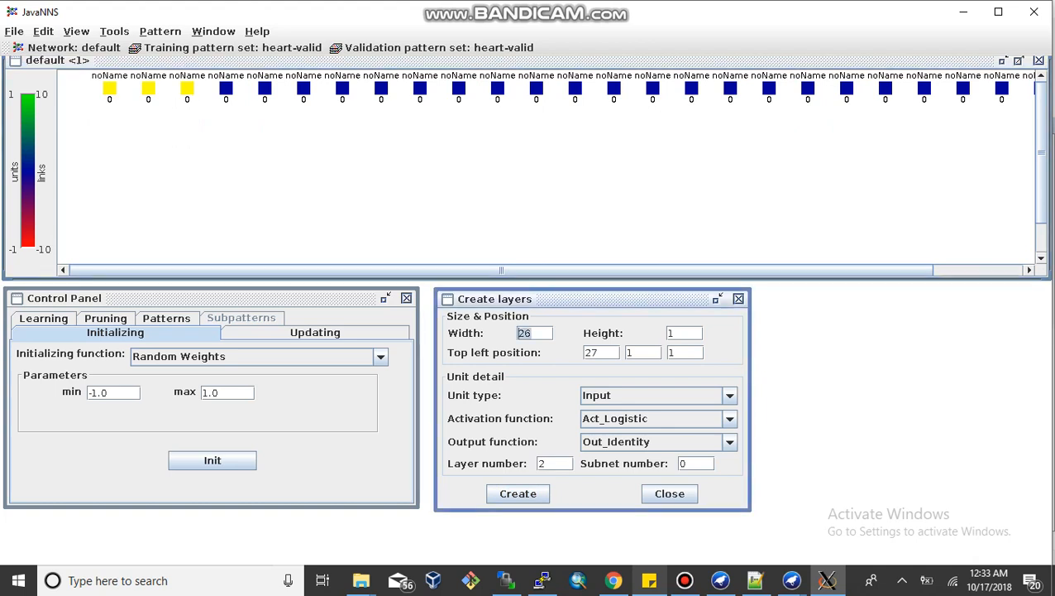
key("BackSpace")
key("BackSpace")
type("10")
left_click(653, 395)
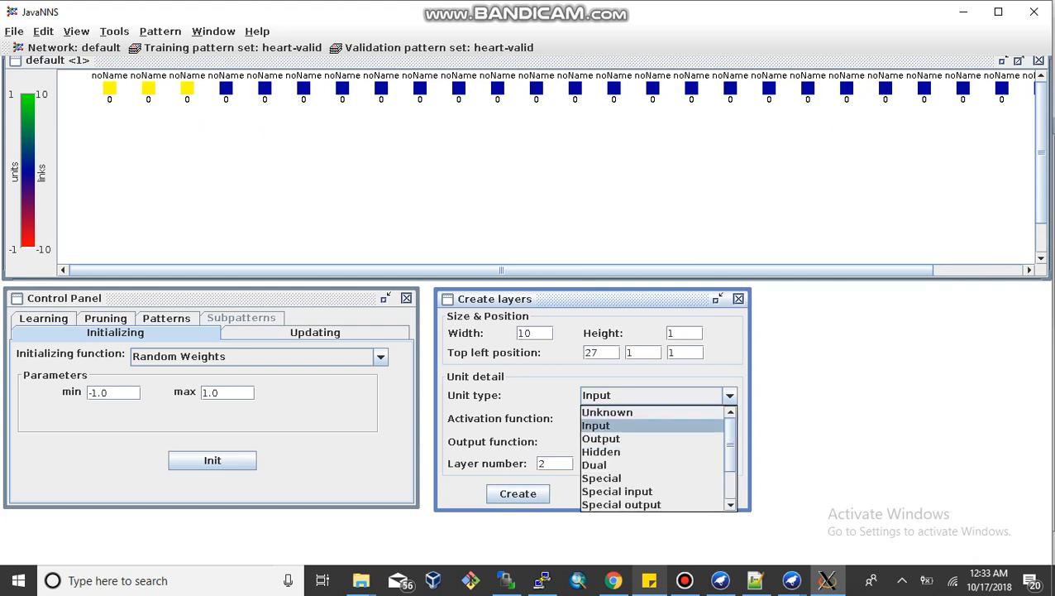
key("Return")
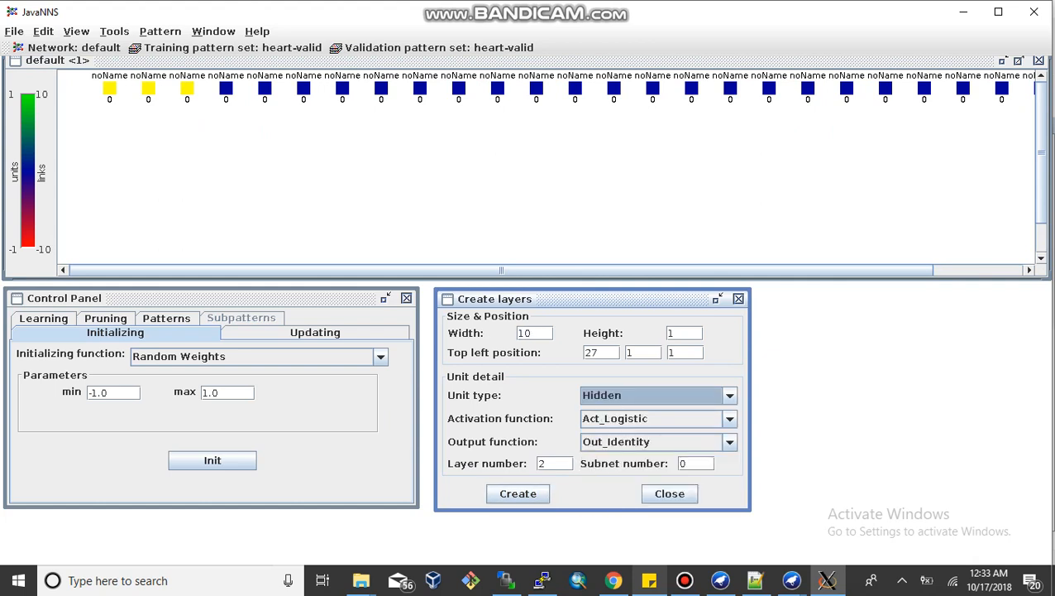
left_click(518, 493)
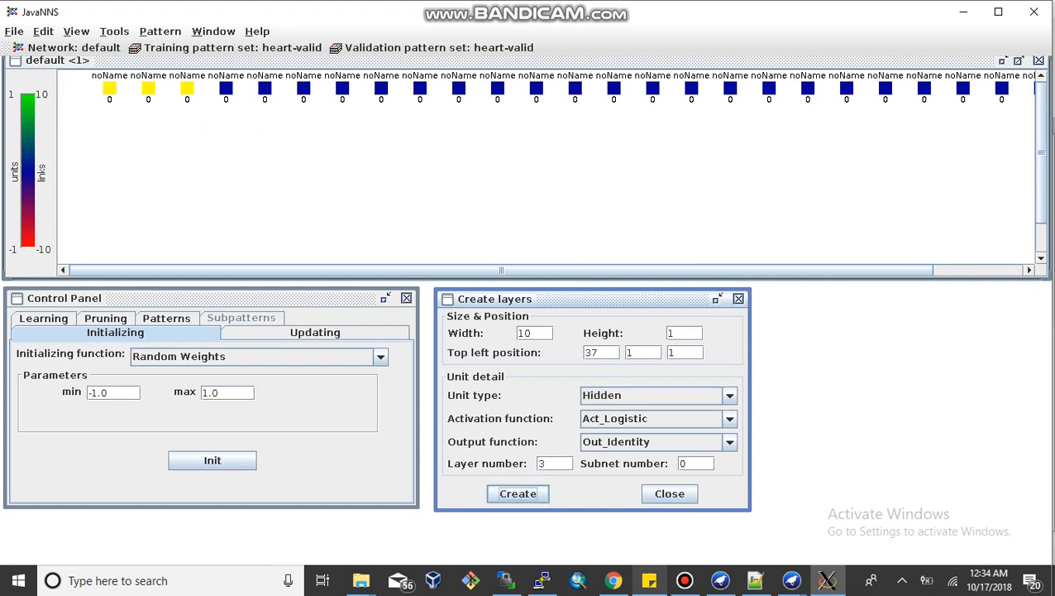
Step: Select the 10 hidden units and move them into a row beneath the input layer
left_click_drag(648, 104, 798, 143)
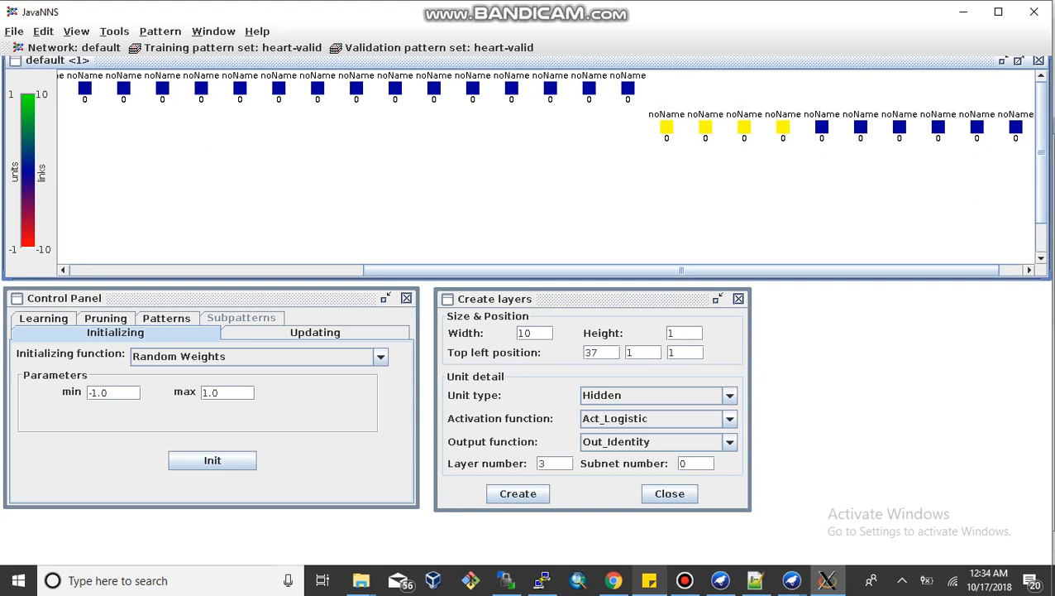
left_click_drag(642, 111, 1032, 230)
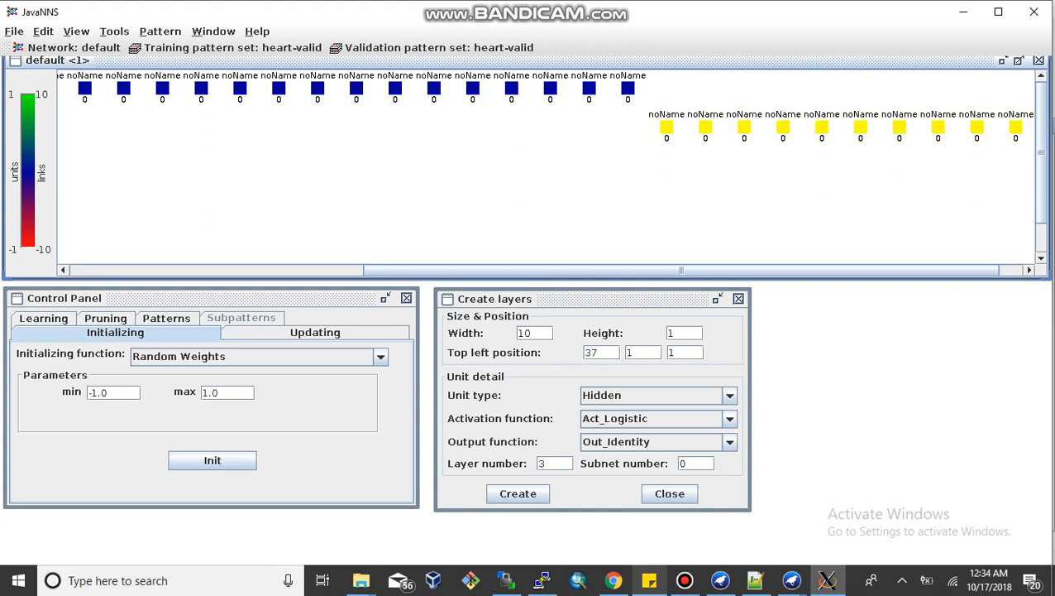
left_click_drag(667, 126, 84, 165)
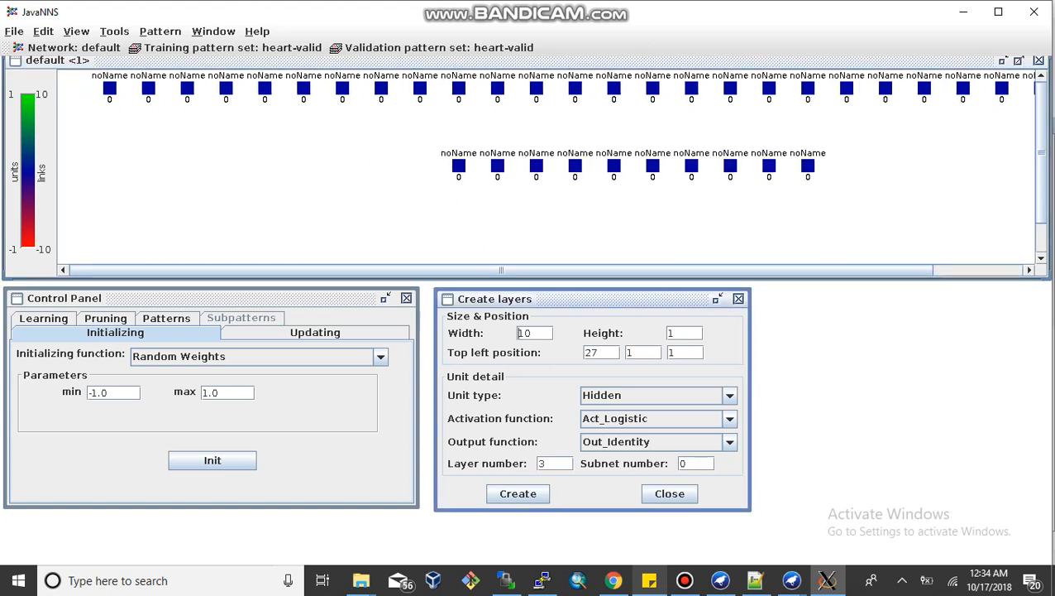
Step: Create a layer of 2 Output units with width 2 and move it below the hidden layer
double_click(529, 332)
type("2")
left_click(653, 394)
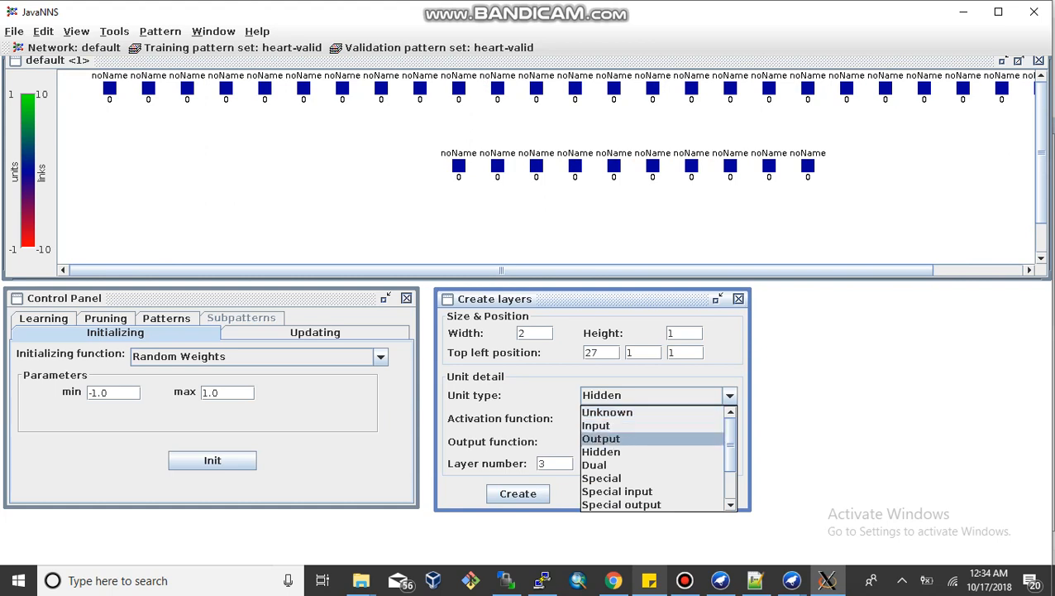
key("Return")
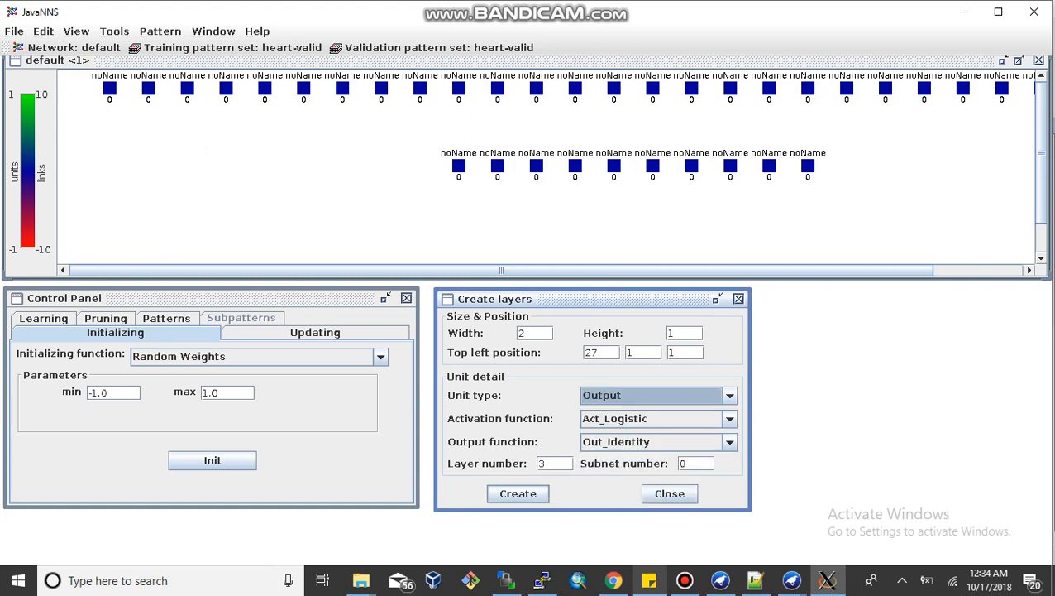
left_click(517, 493)
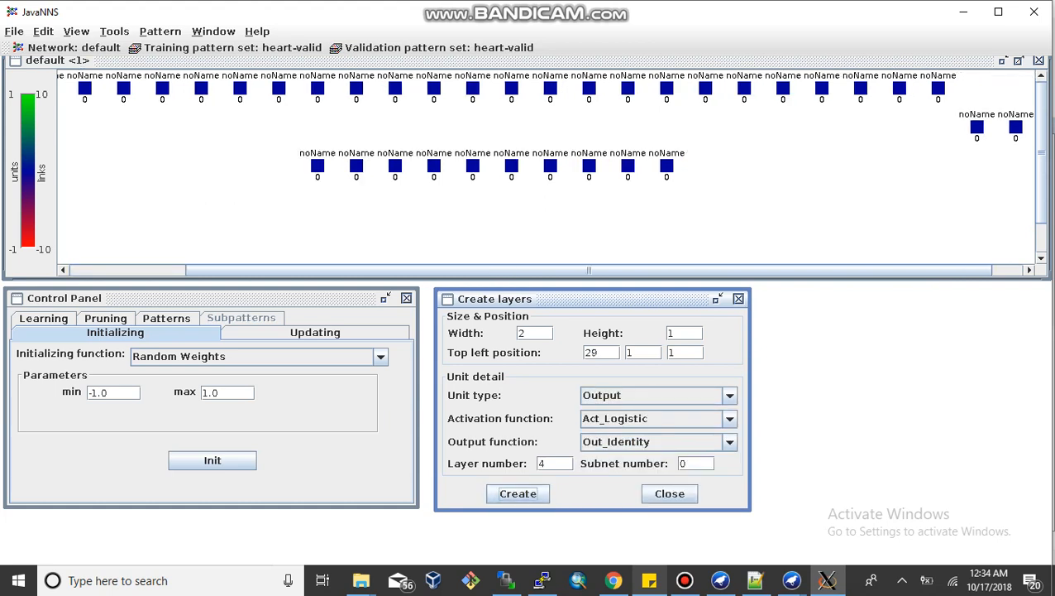
left_click_drag(927, 109, 511, 243)
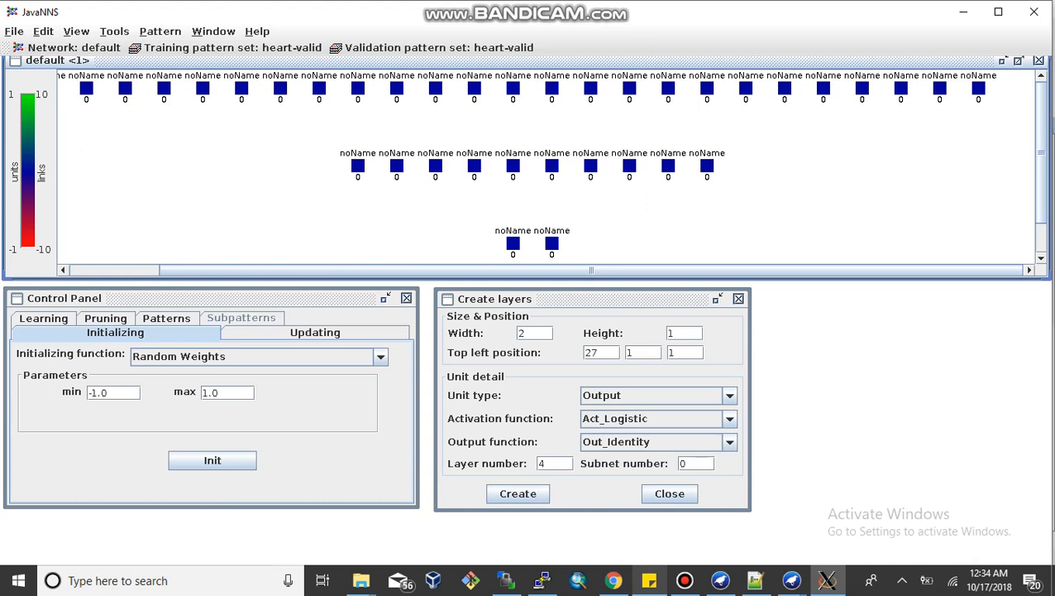
Step: Open Create links and connect the layers feed-forward
left_click(114, 30)
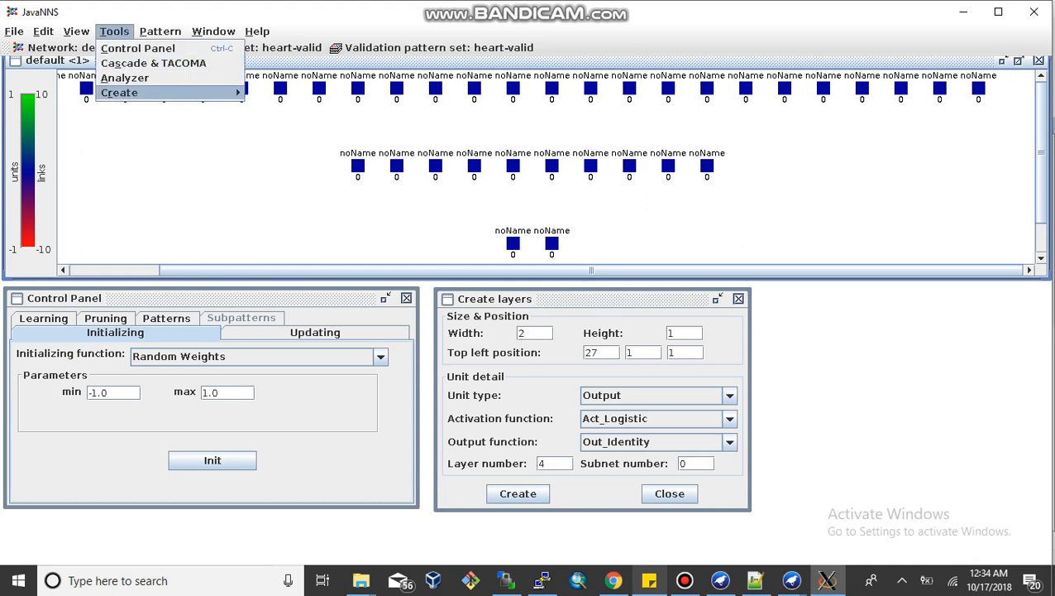
mouse_move(119, 92)
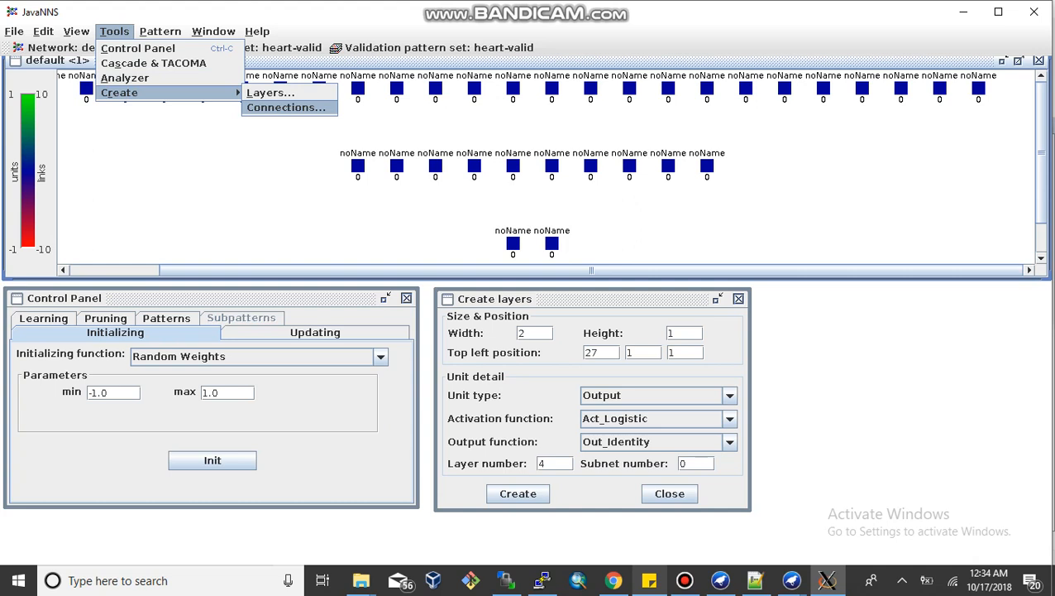
key("Return")
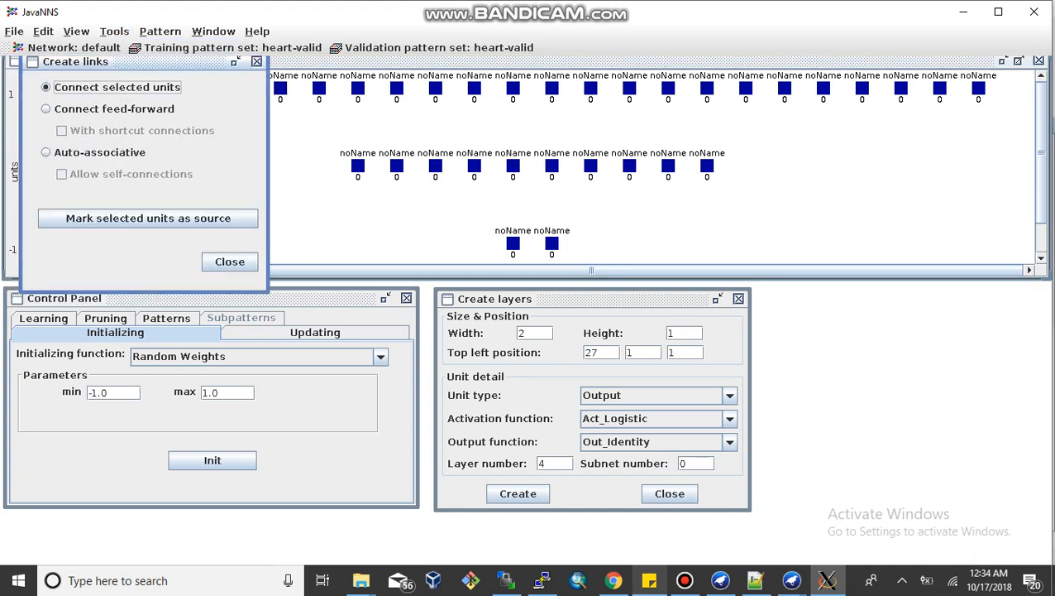
left_click_drag(124, 61, 876, 294)
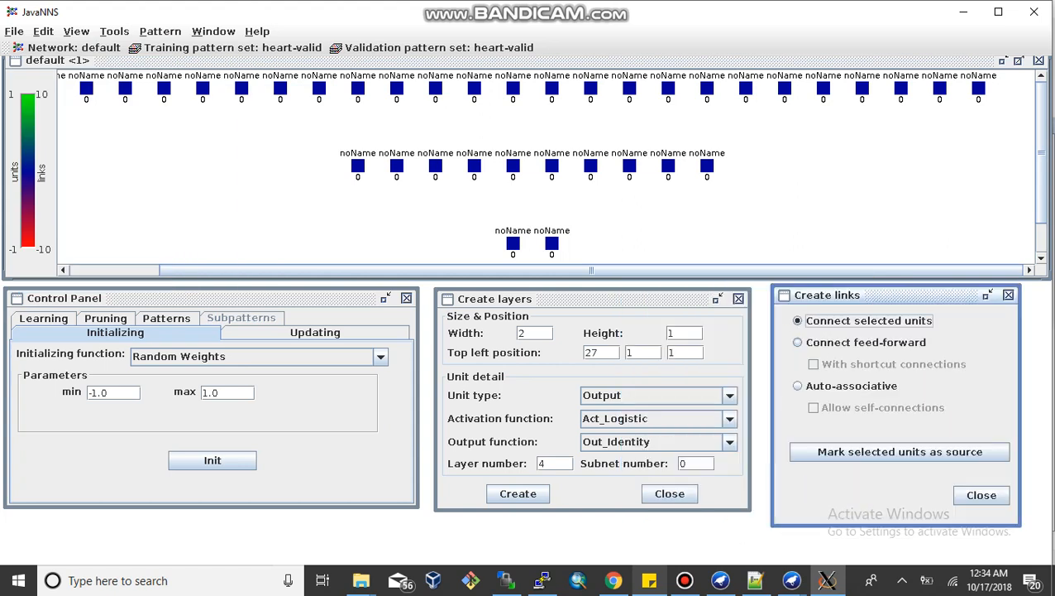
left_click(796, 342)
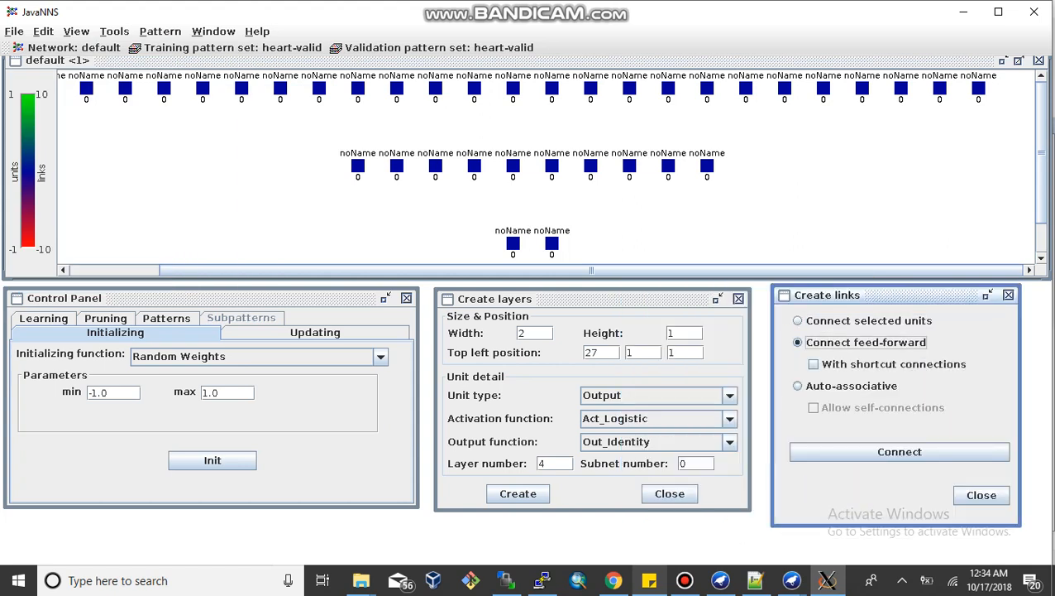
left_click(899, 451)
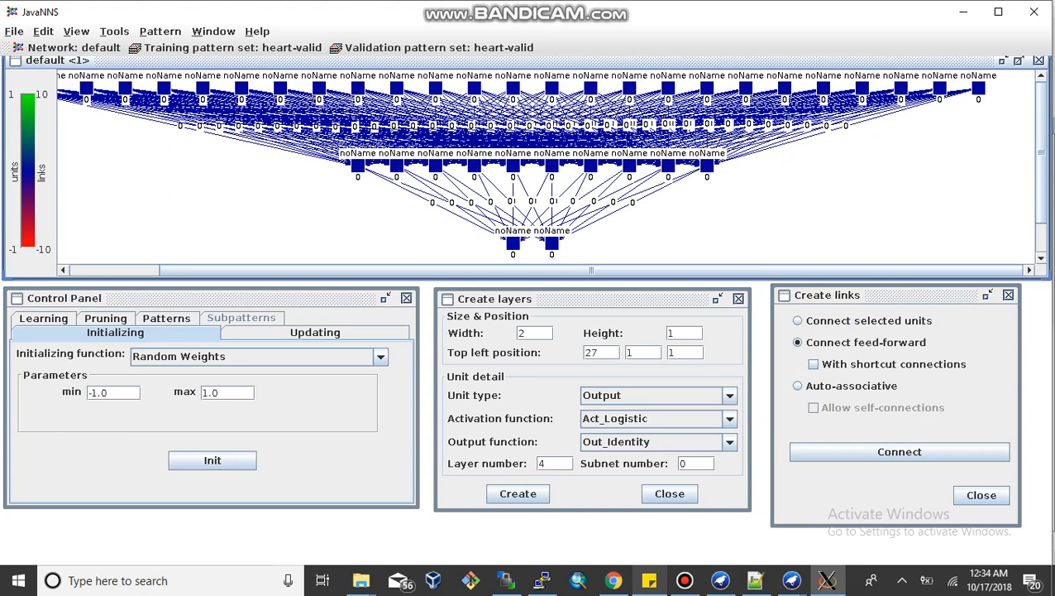
Step: Set the training pattern set to heart-train
left_click(166, 318)
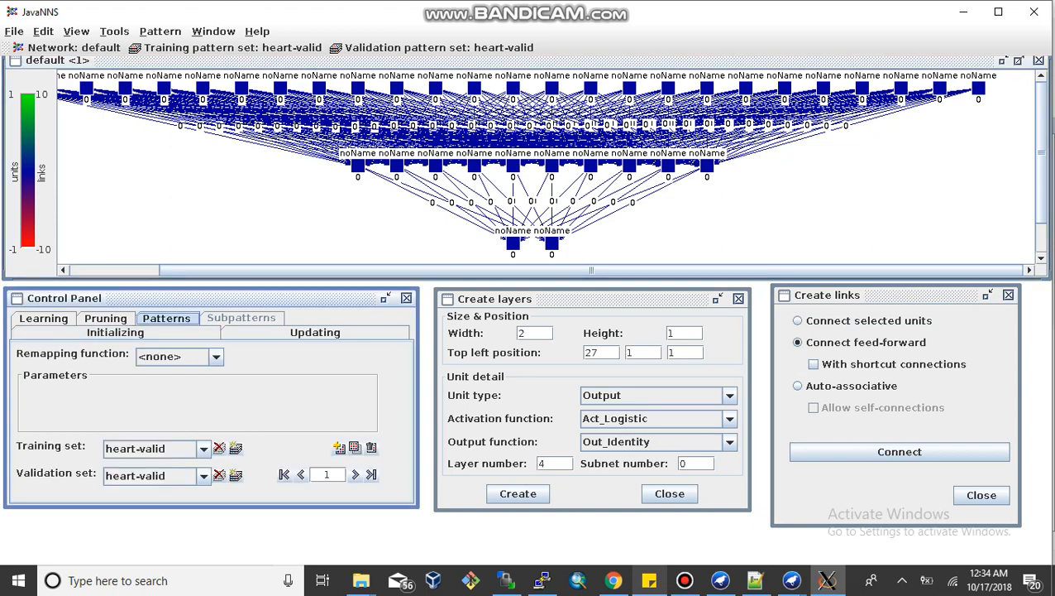
left_click(202, 449)
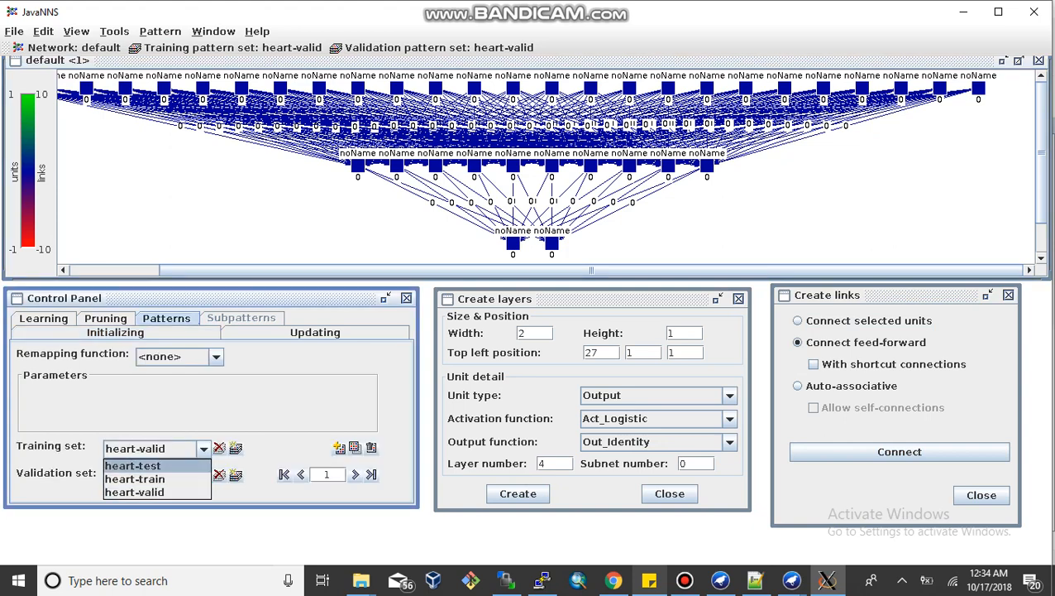
key("Return")
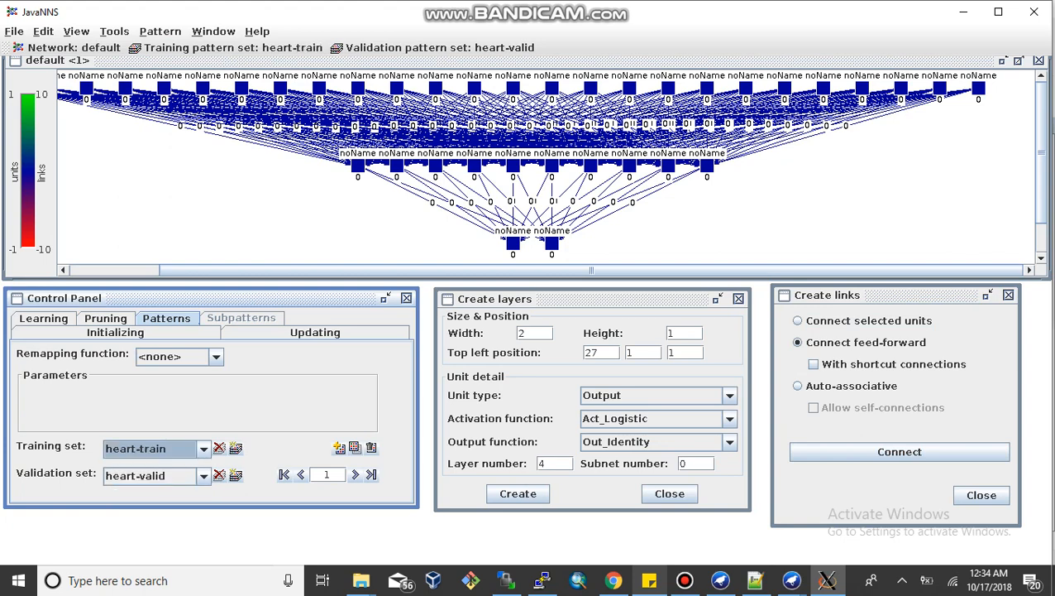
Step: Initialize the network and train it with Backpropagation on all patterns
left_click(43, 317)
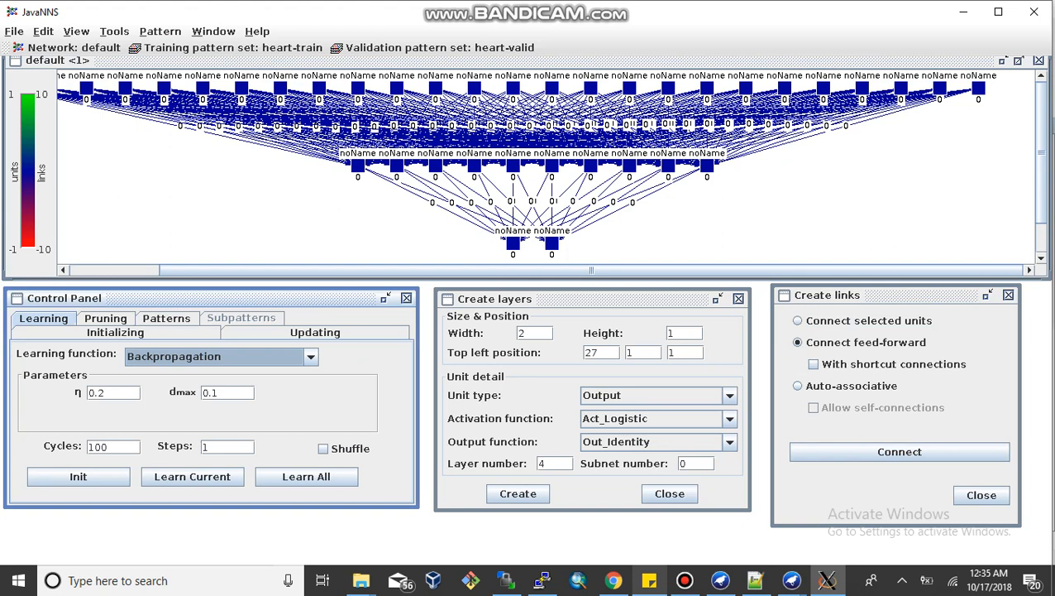
left_click(78, 476)
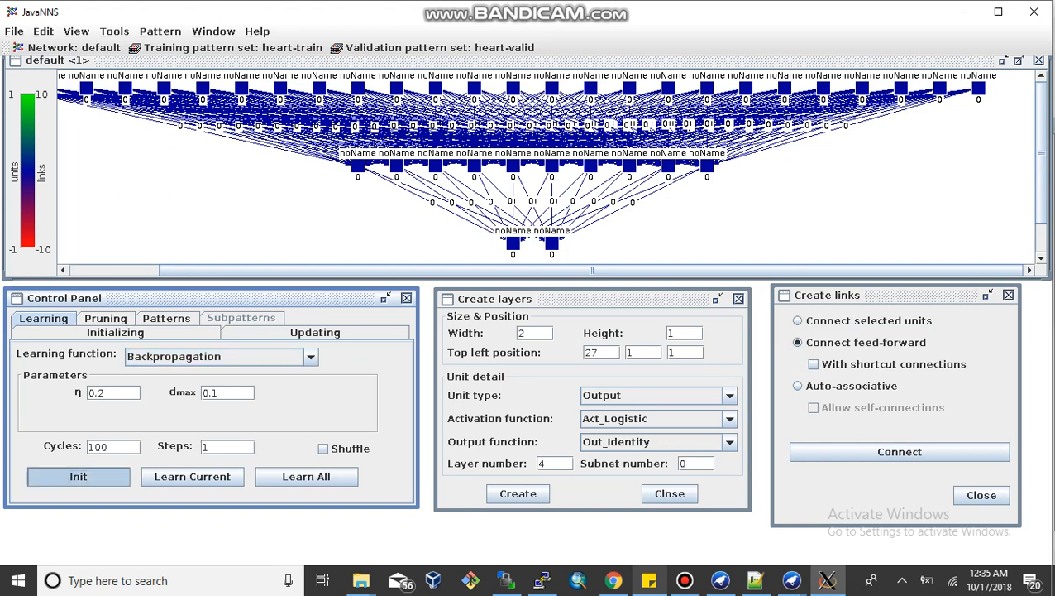
left_click(306, 477)
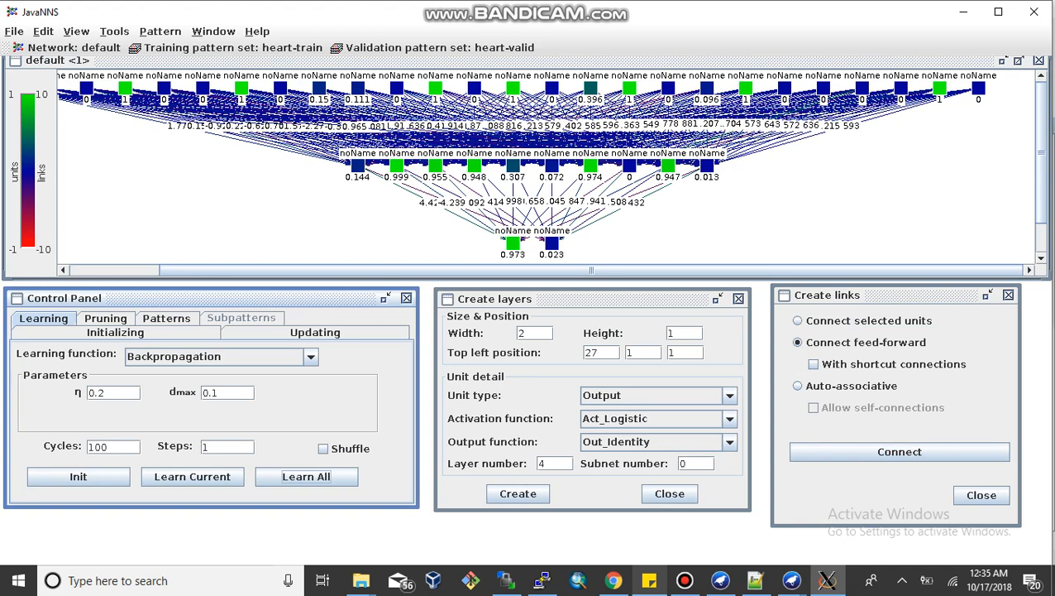
Step: Start saving data and switch the file type to Result files *.res
left_click(14, 30)
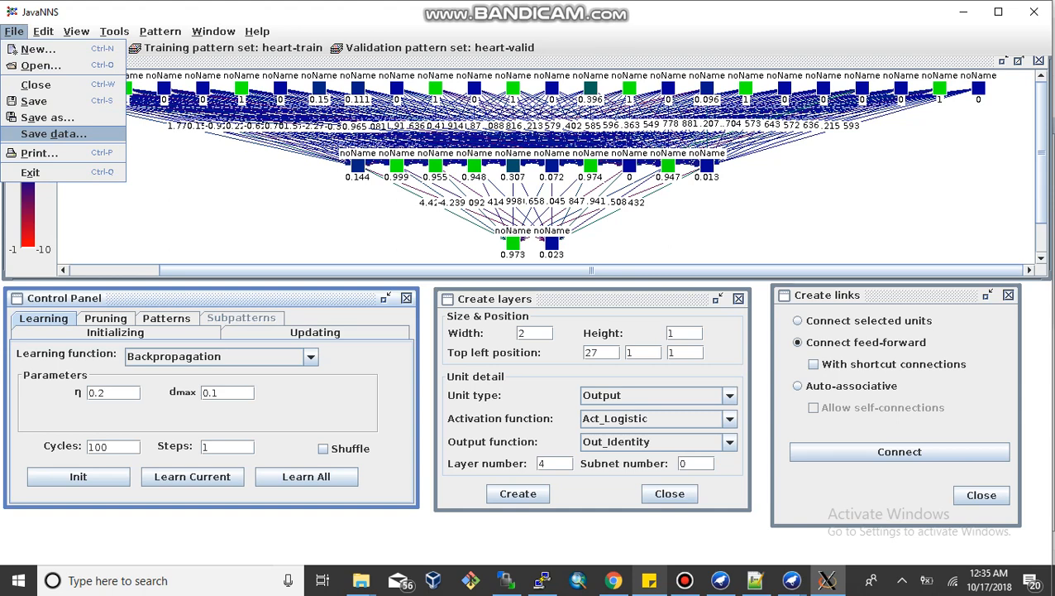
left_click(53, 133)
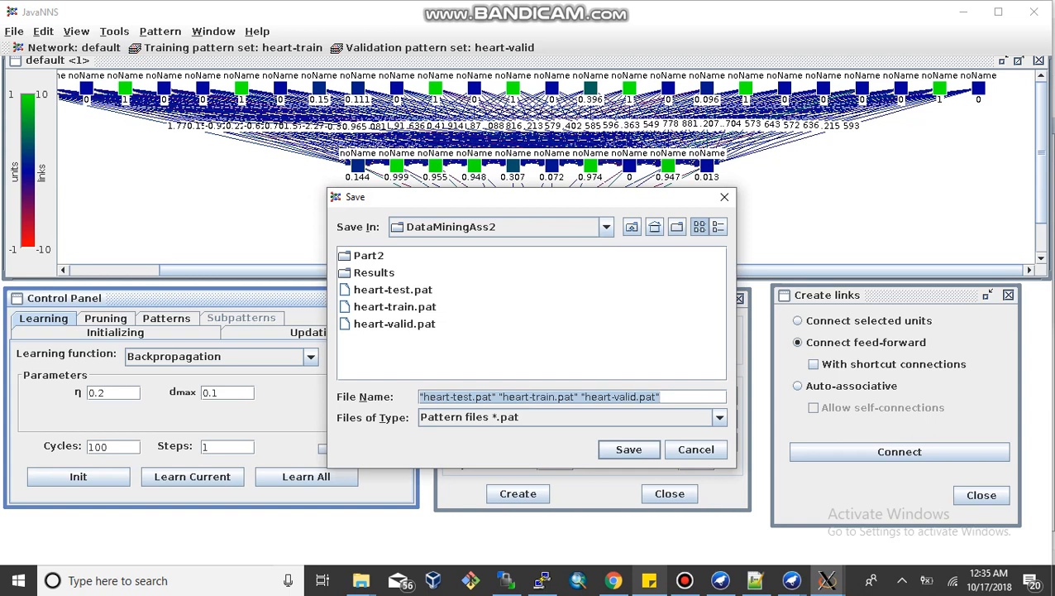
key("Tab")
key("alt+Down")
key("Down")
key("Down")
key("Down")
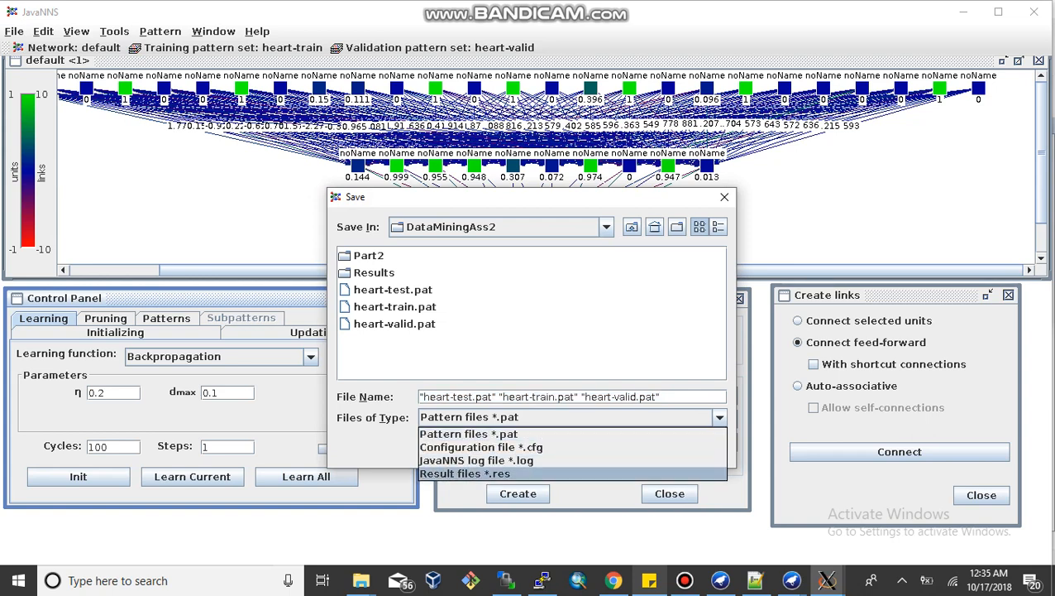
key("Return")
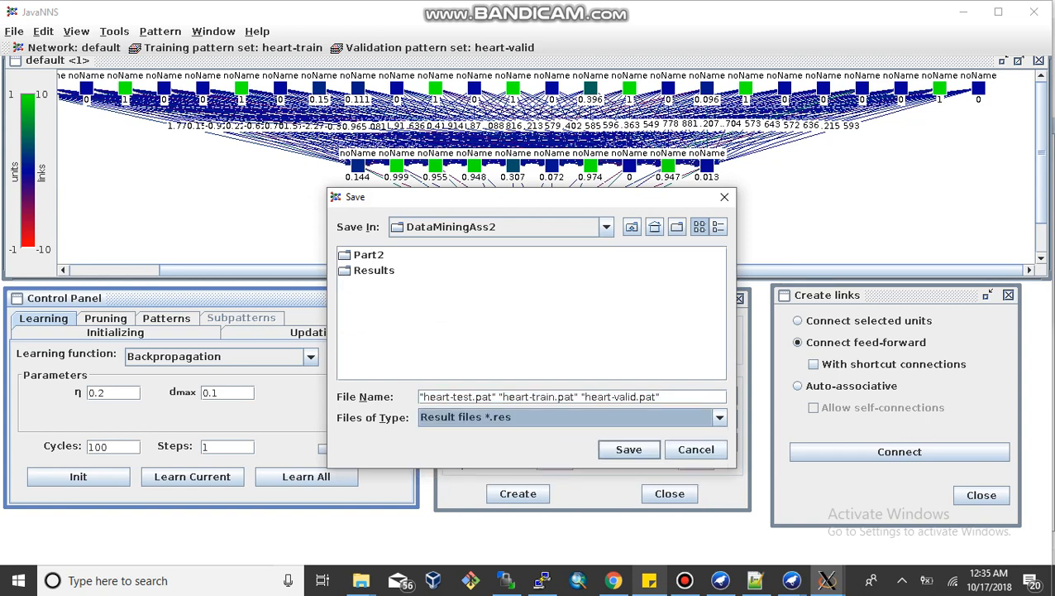
Step: Name the result file 10-0.2-100-Train and save it in DataMiningAss2
left_click(487, 397)
triple_click(486, 396)
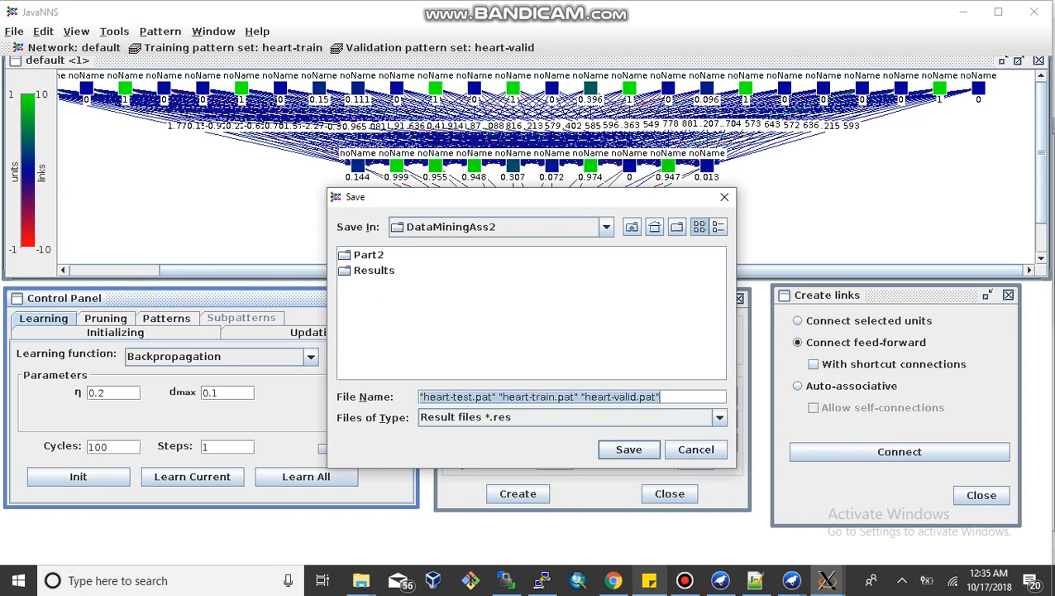
type("100")
type("-")
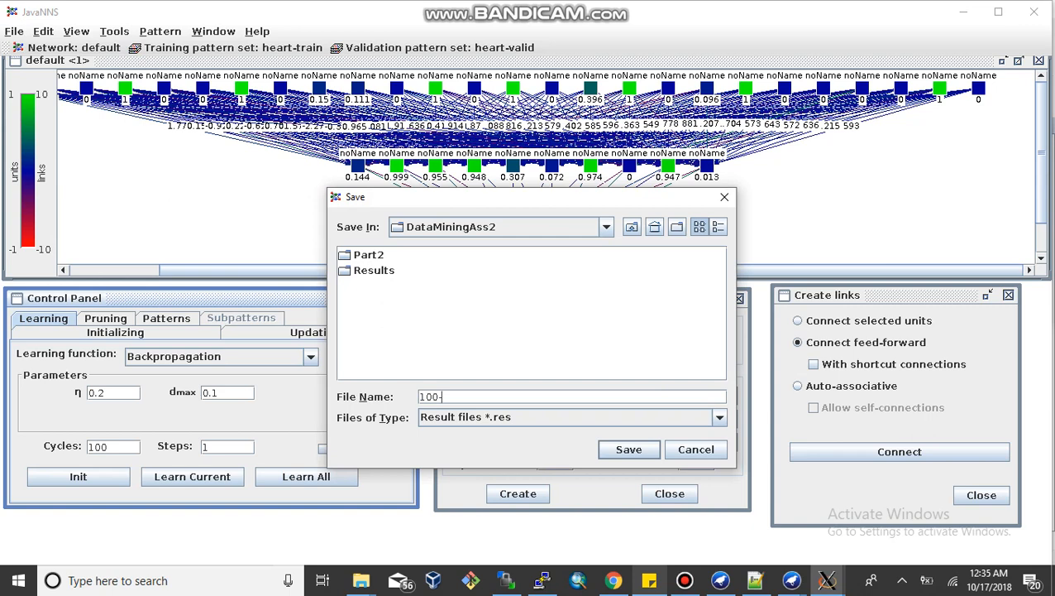
type("0.2-")
key("BackSpace")
key("BackSpace")
key("BackSpace")
key("BackSpace")
key("BackSpace")
key("BackSpace")
key("BackSpace")
type("0-0.2-100-Train")
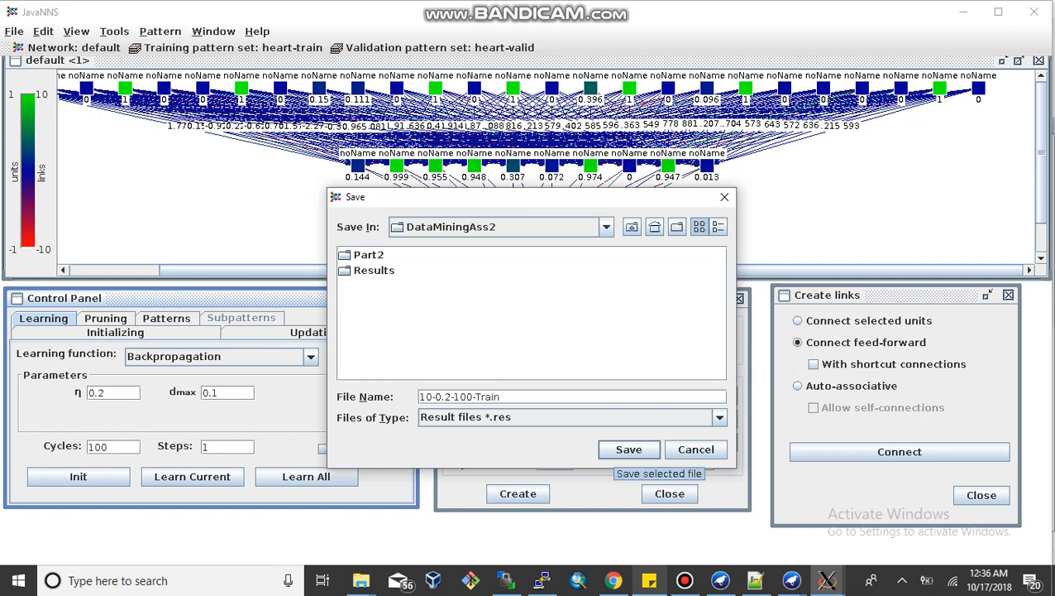
left_click(629, 449)
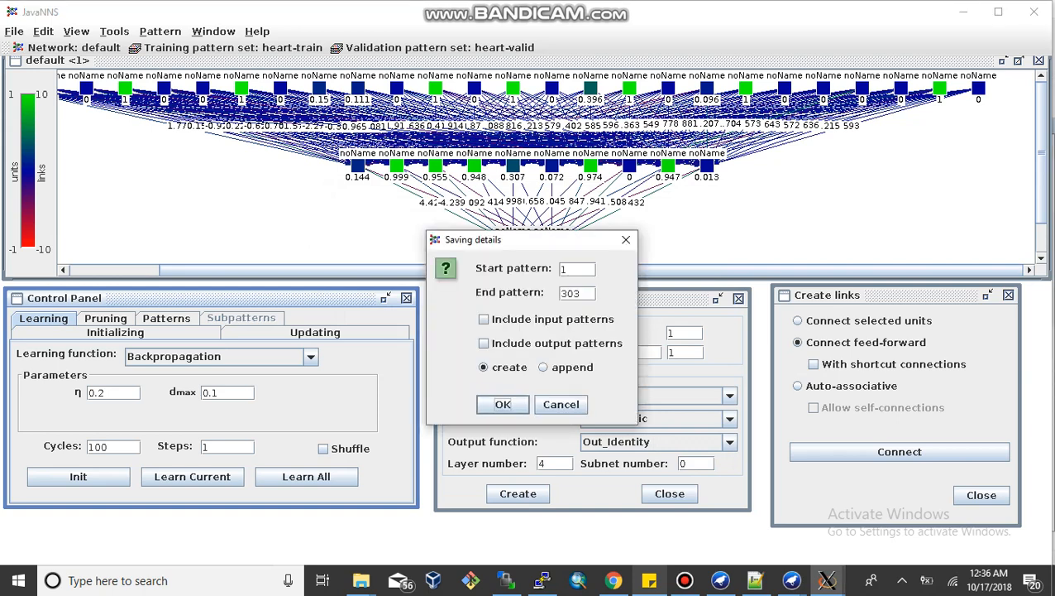
Step: Include input and output patterns in the saving details and confirm
left_click(483, 318)
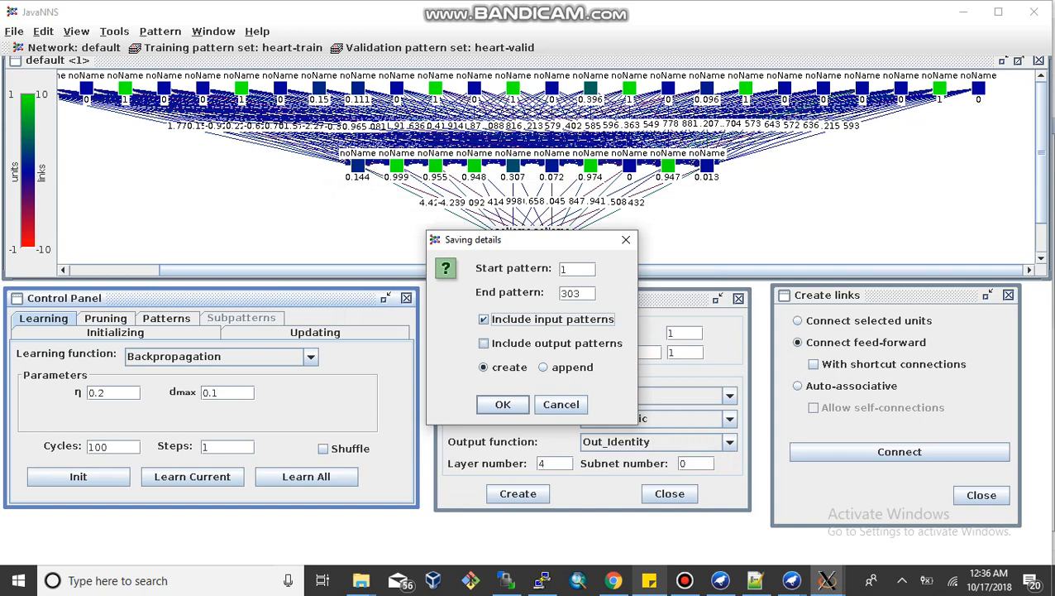
left_click(484, 343)
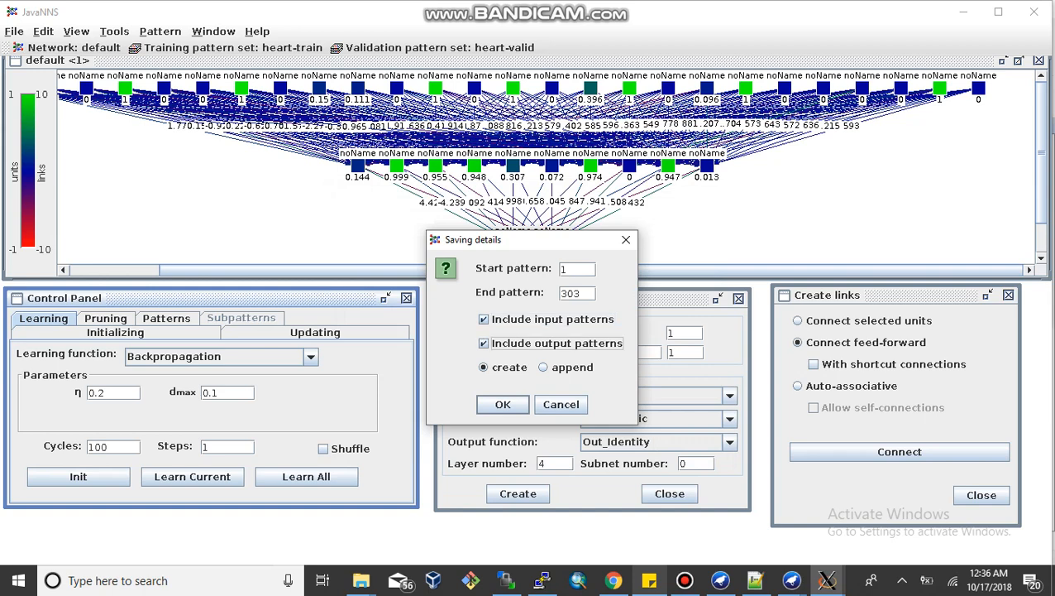
left_click(503, 404)
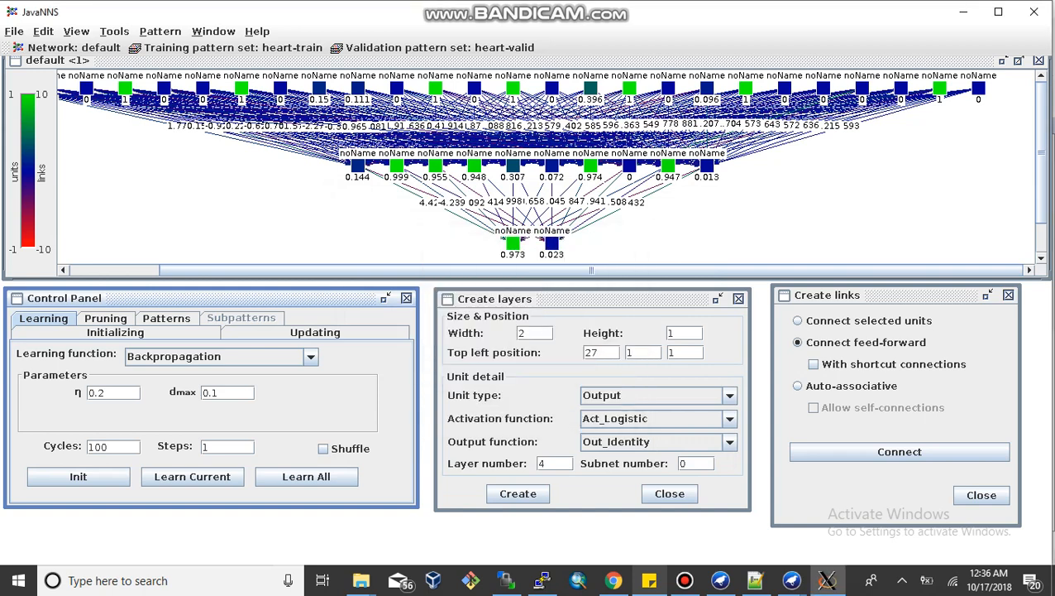
left_click(167, 318)
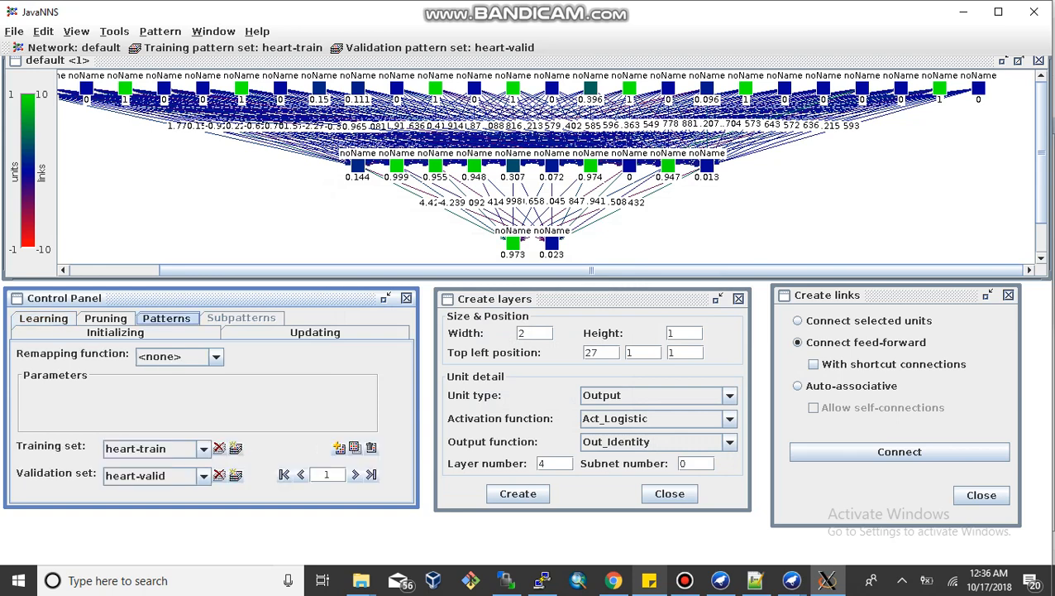
Step: Switch the training pattern set to heart-test and return to the learning settings
left_click(202, 448)
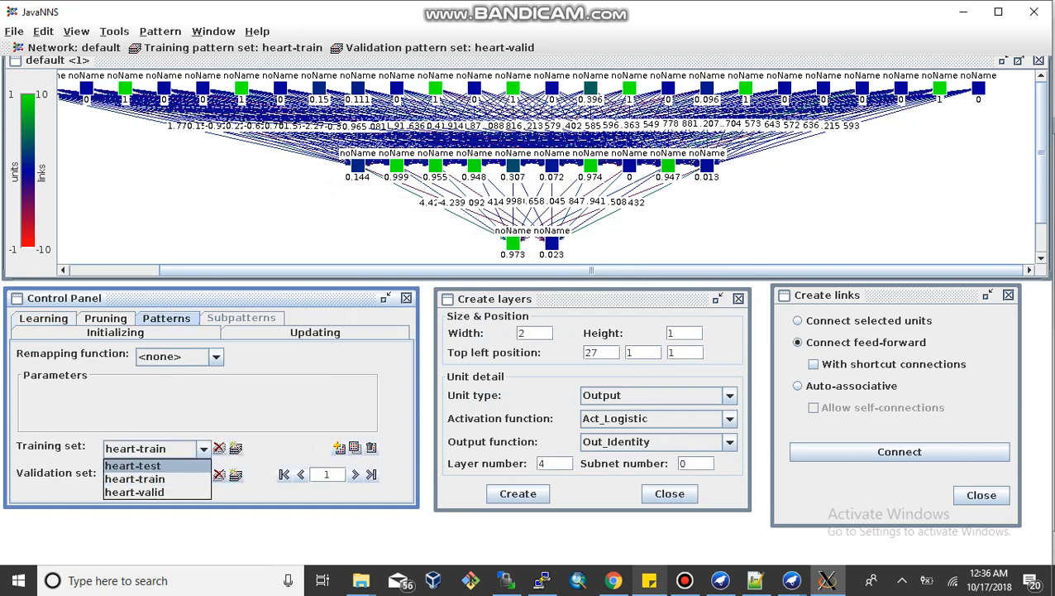
key("Return")
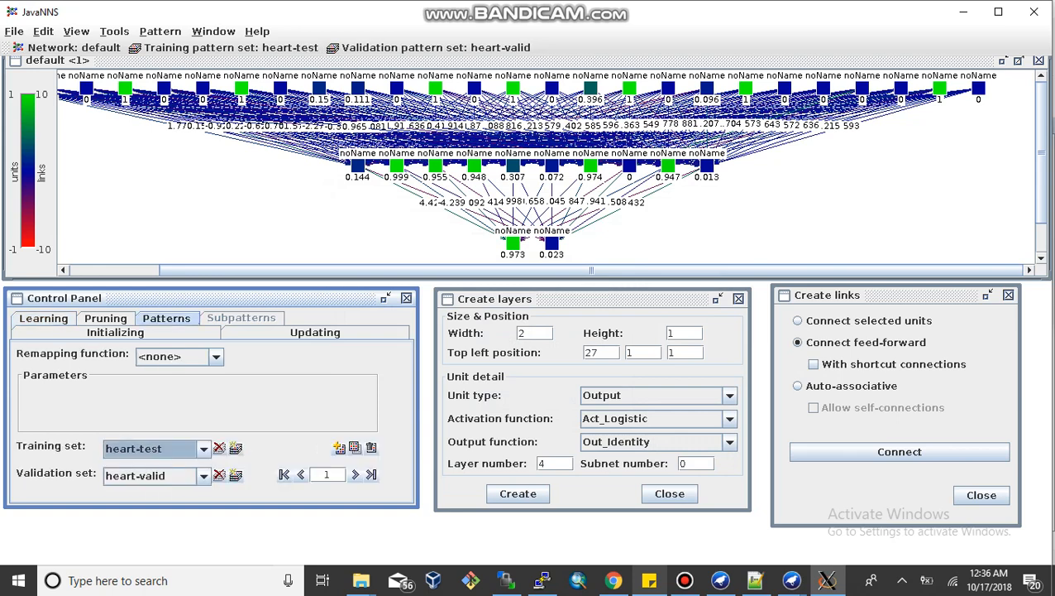
left_click(43, 318)
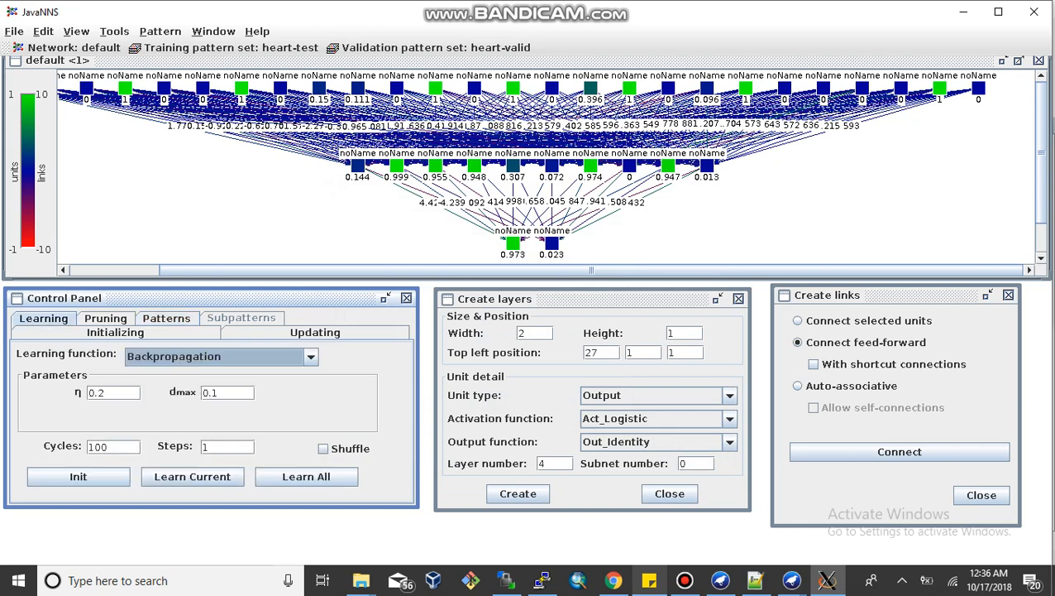
Step: Start saving data and rename the file to 10-0.2-100-Test
left_click(14, 30)
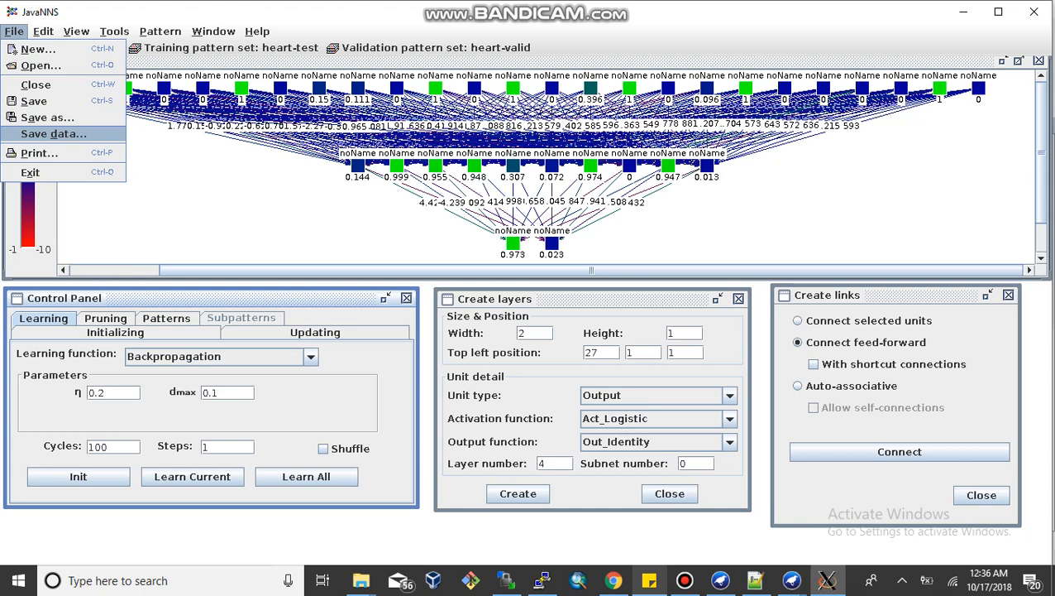
key("Return")
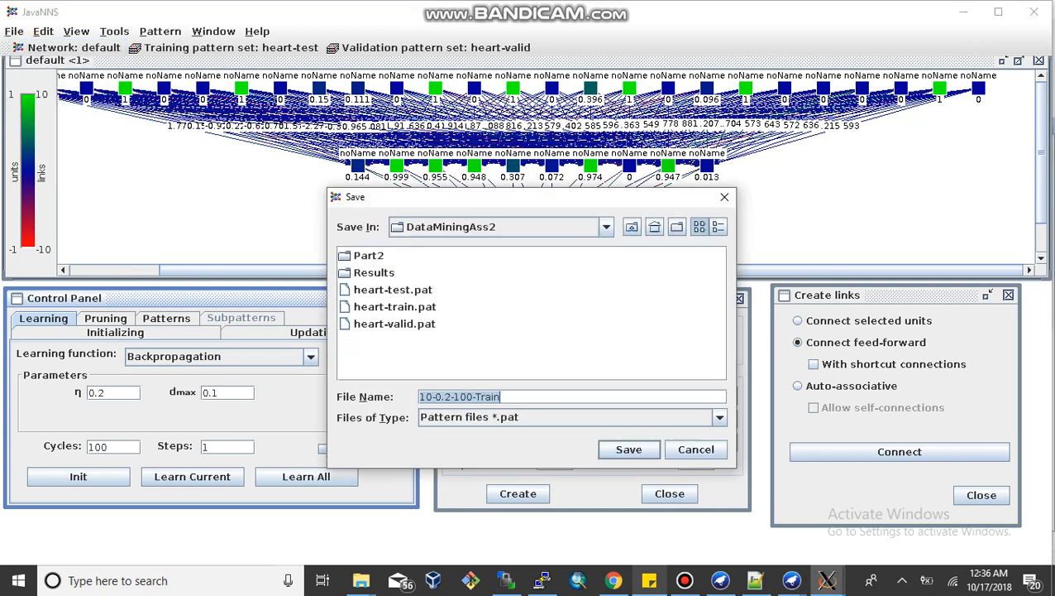
key("End")
key("BackSpace")
key("BackSpace")
key("BackSpace")
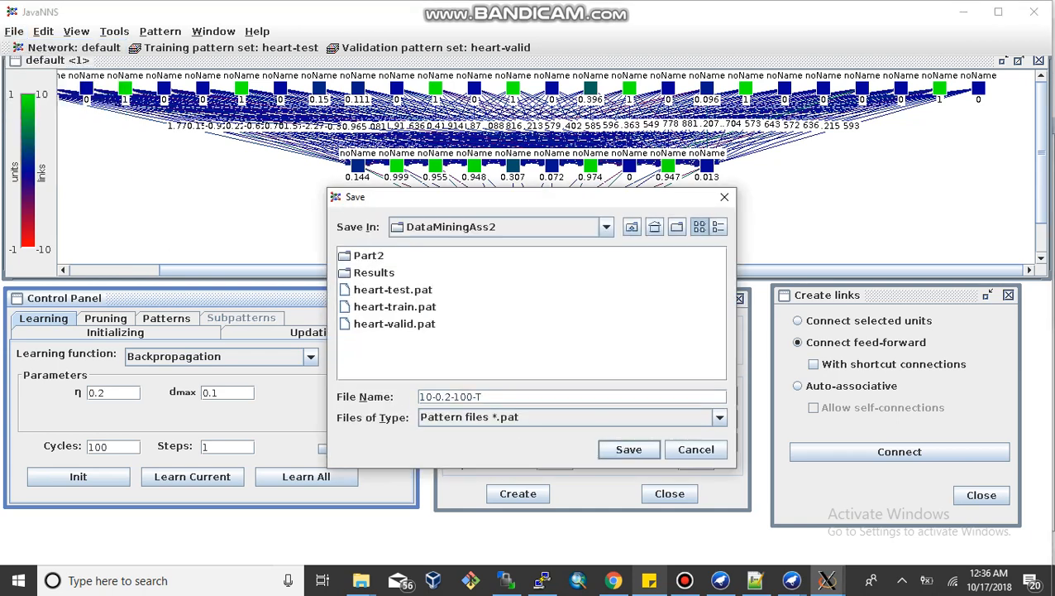
type("est")
Step: Set the file type to Result files *.res and save the file
key("Tab")
key("alt+Down")
key("Down")
key("Down")
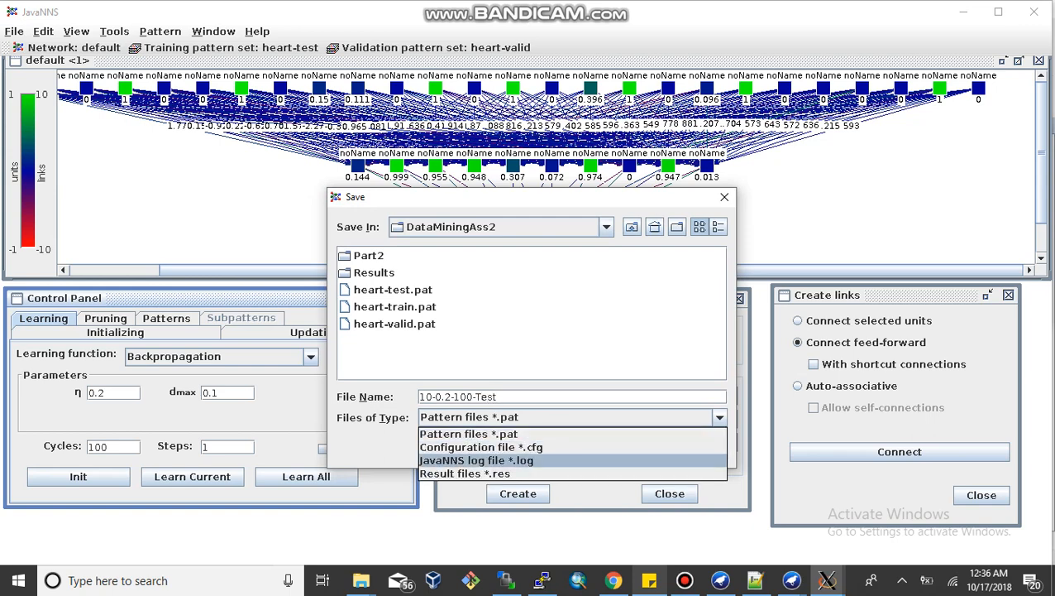
key("Down")
key("Return")
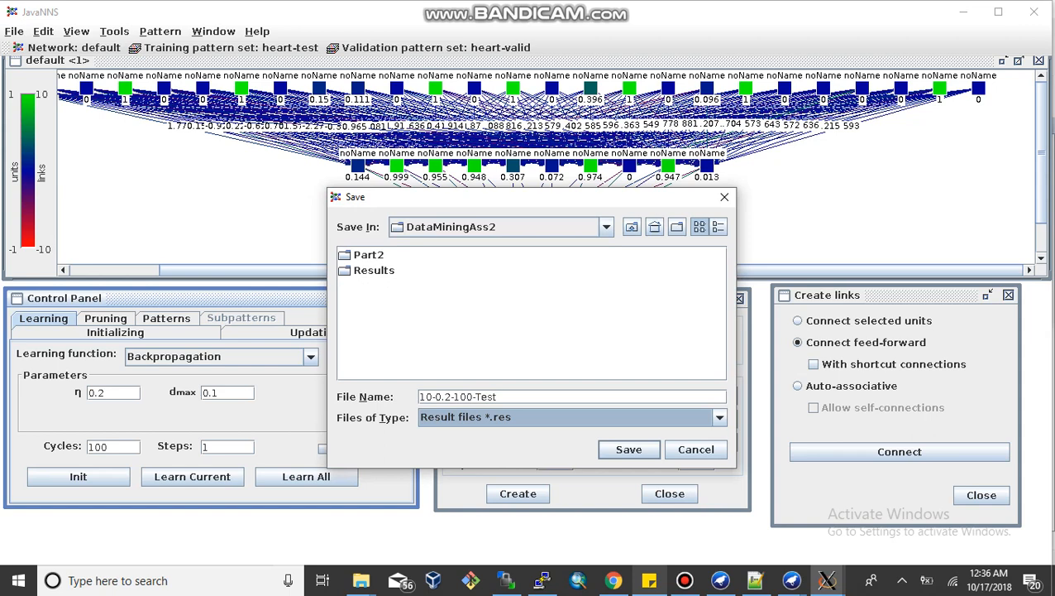
key("Return")
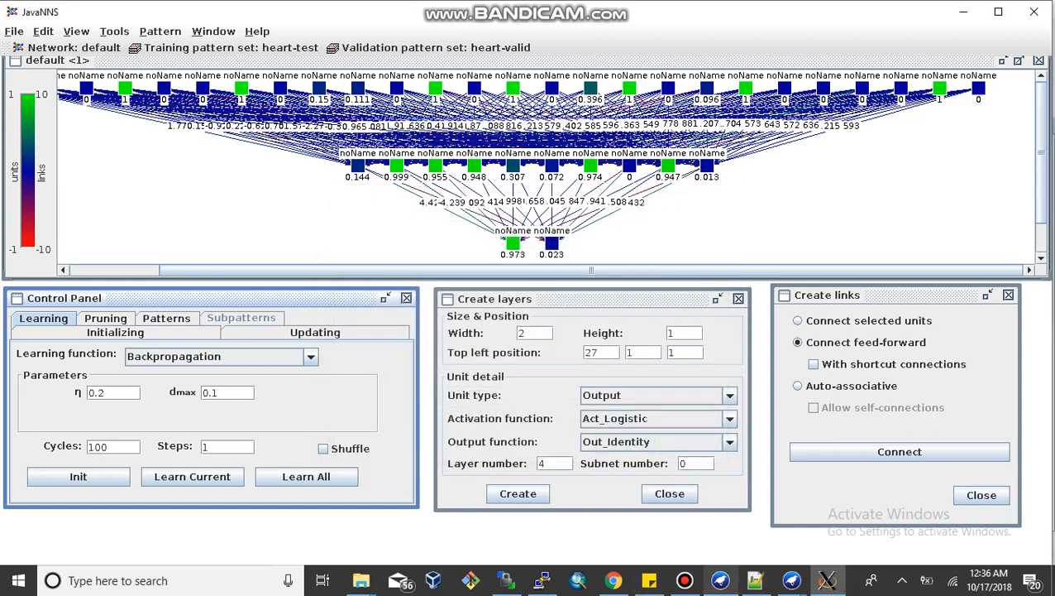
Step: Include input and output patterns in the saving details and confirm
left_click(685, 580)
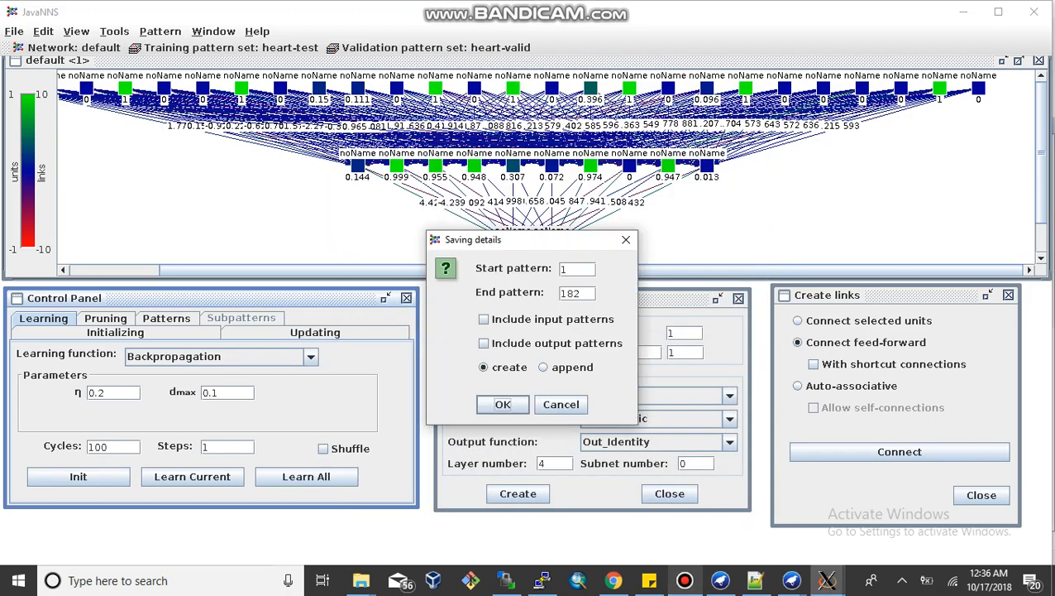
left_click(483, 319)
left_click(483, 343)
key("Return")
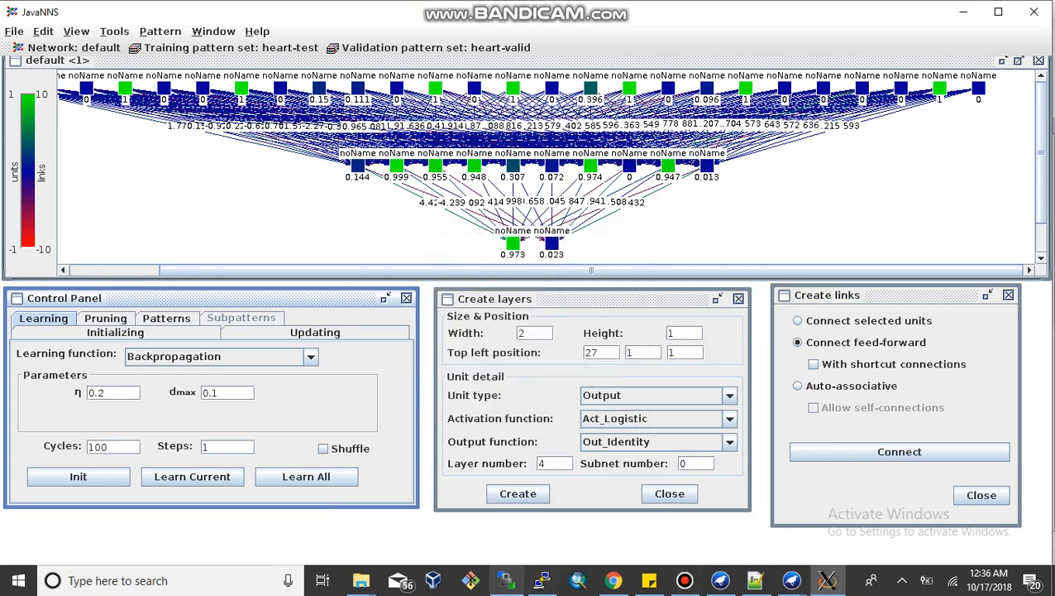
Step: Switch to WinSCP and refresh the remote DataMiningAss2 folder listing
left_click(507, 580)
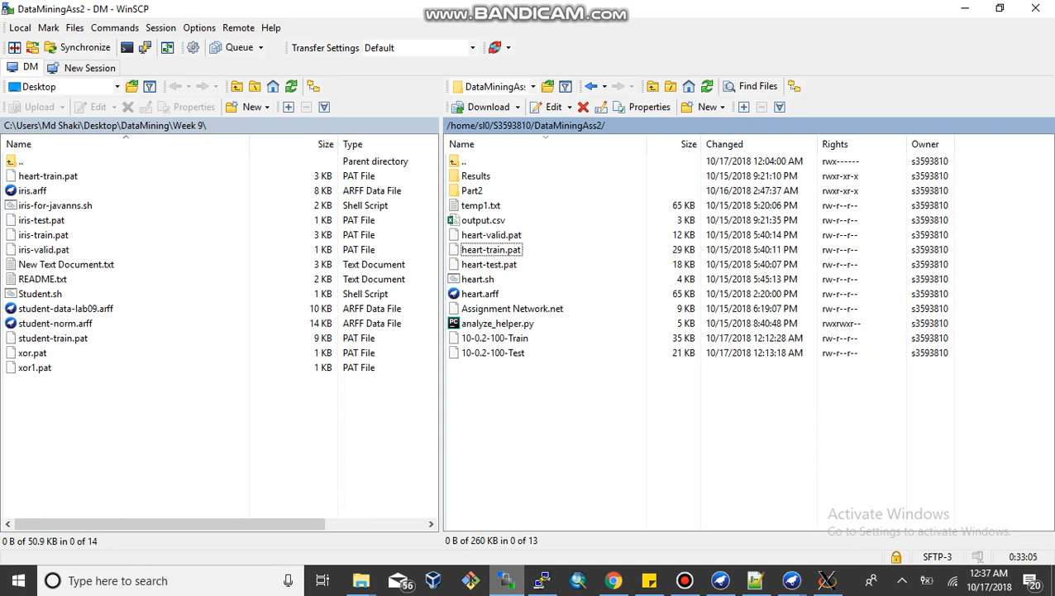
right_click(544, 289)
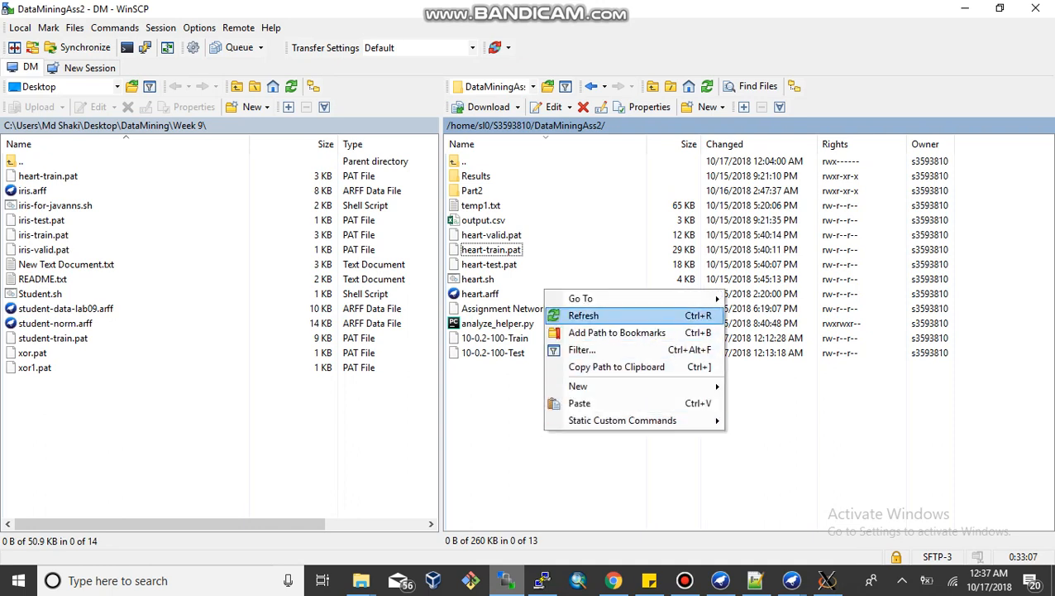
left_click(587, 315)
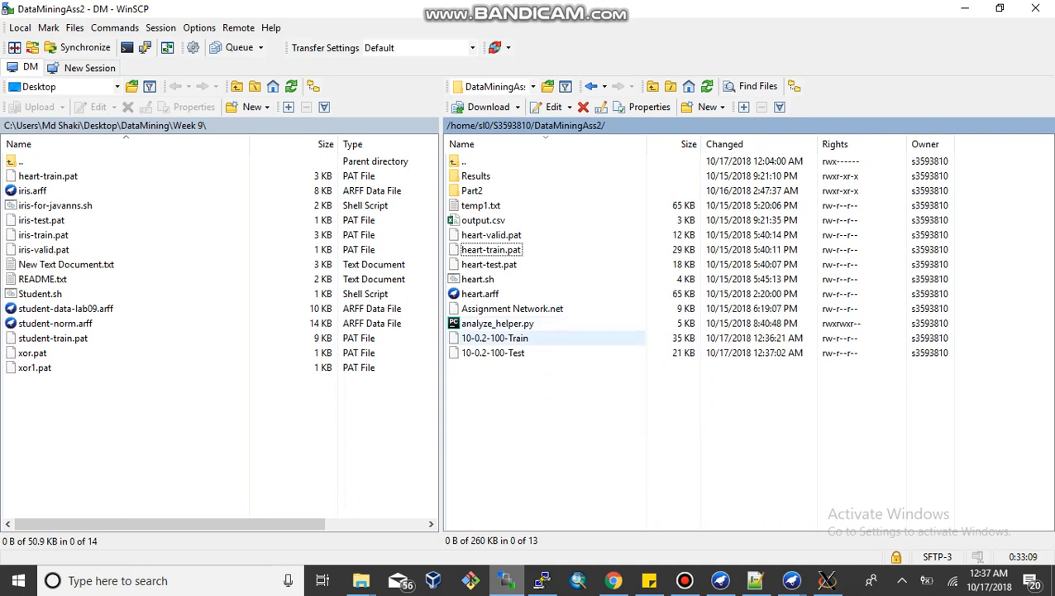
Step: Open the 10-0.2-100-Train result file, examine its pattern count and entries through to the end, and close it
double_click(505, 338)
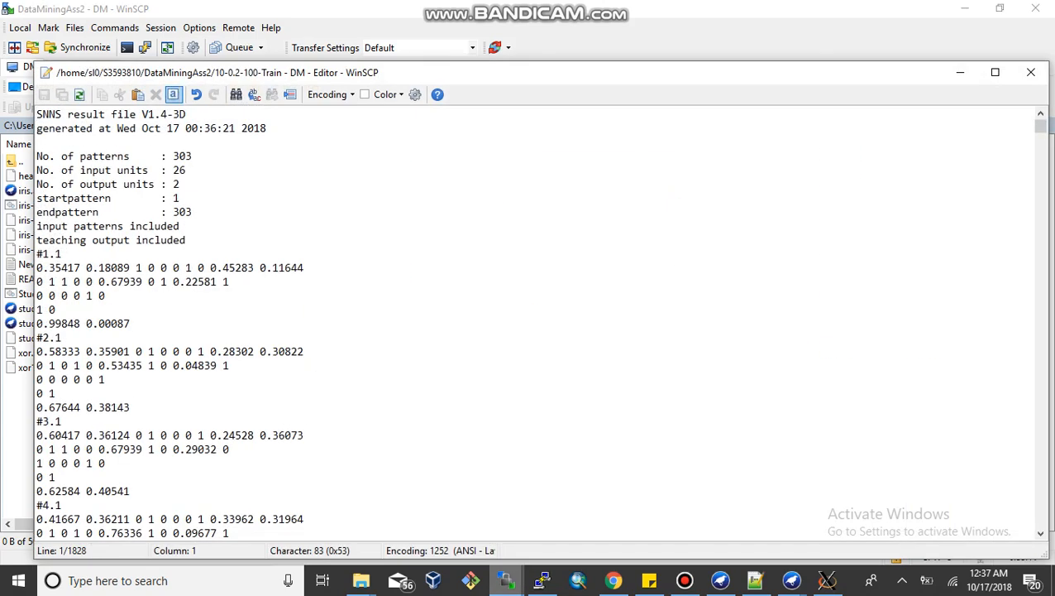
left_click_drag(167, 156, 198, 155)
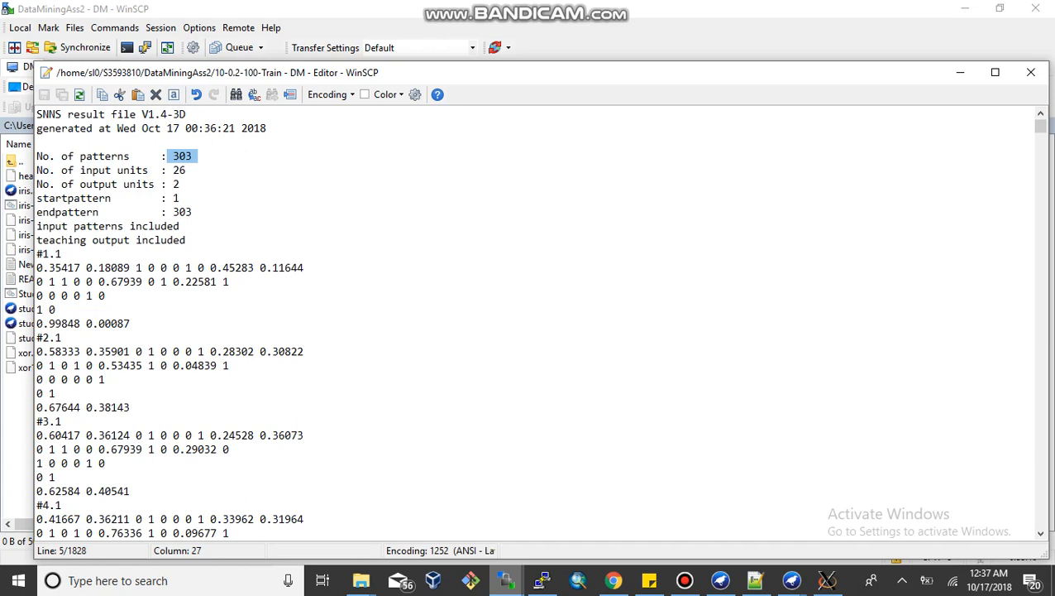
left_click_drag(42, 267, 140, 323)
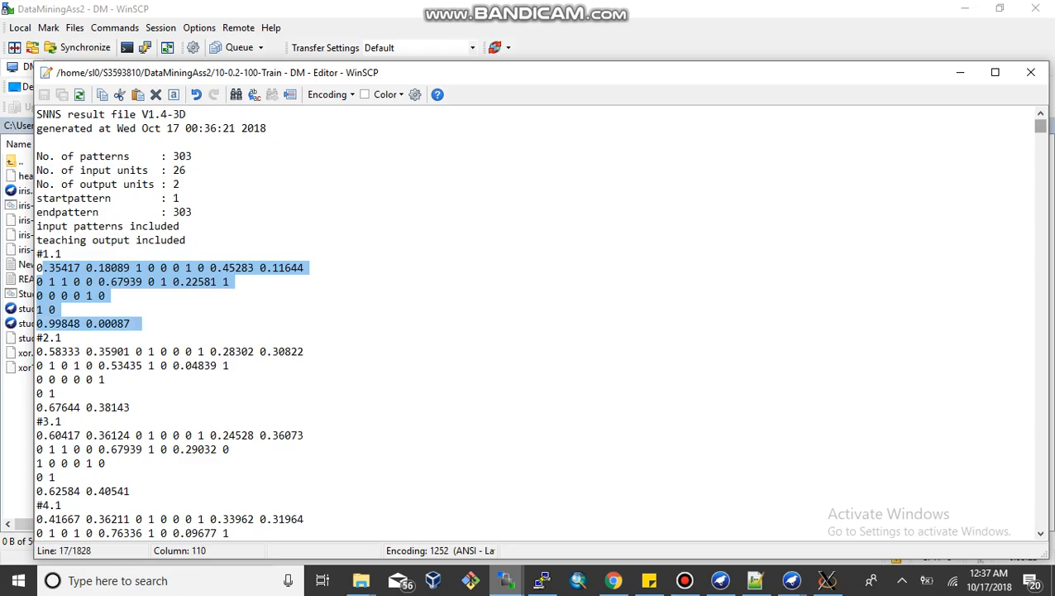
left_click_drag(1040, 126, 1040, 504)
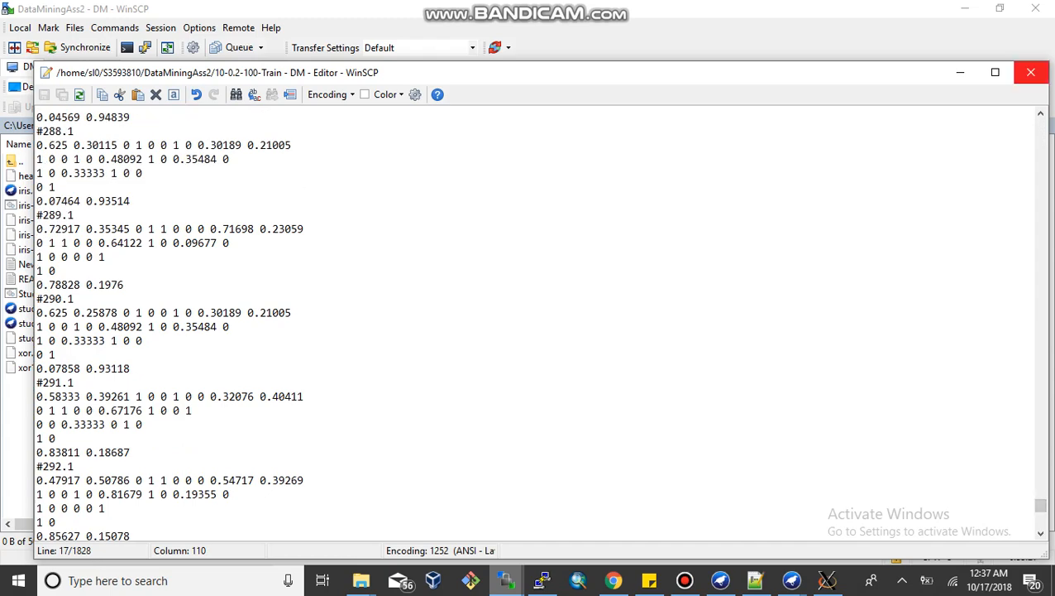
left_click(1031, 72)
Step: Open the 10-0.2-100-Test result file, examine its pattern count, and close it
left_click(493, 353)
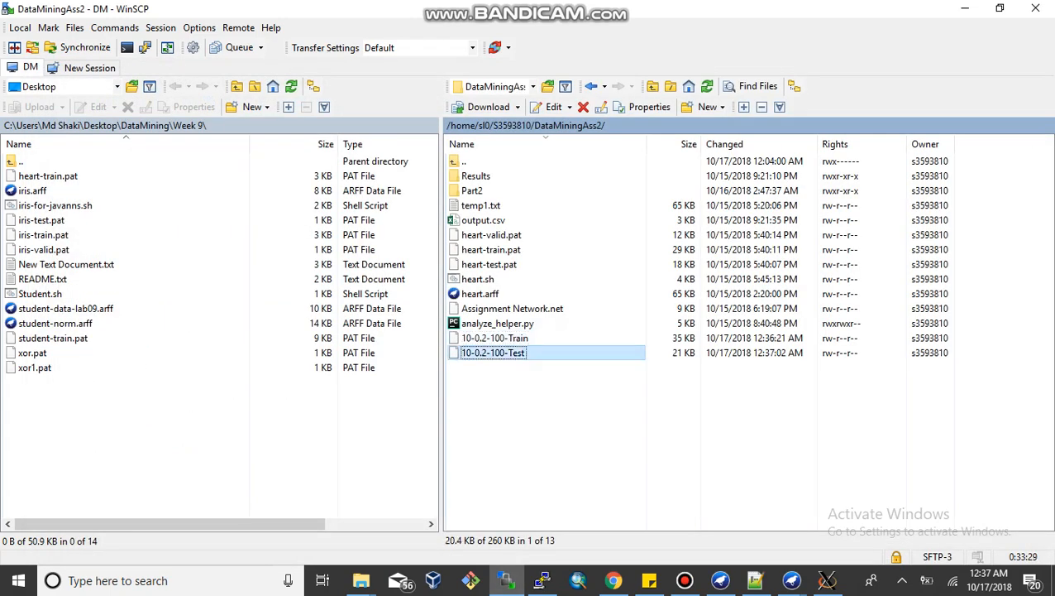
key("F4")
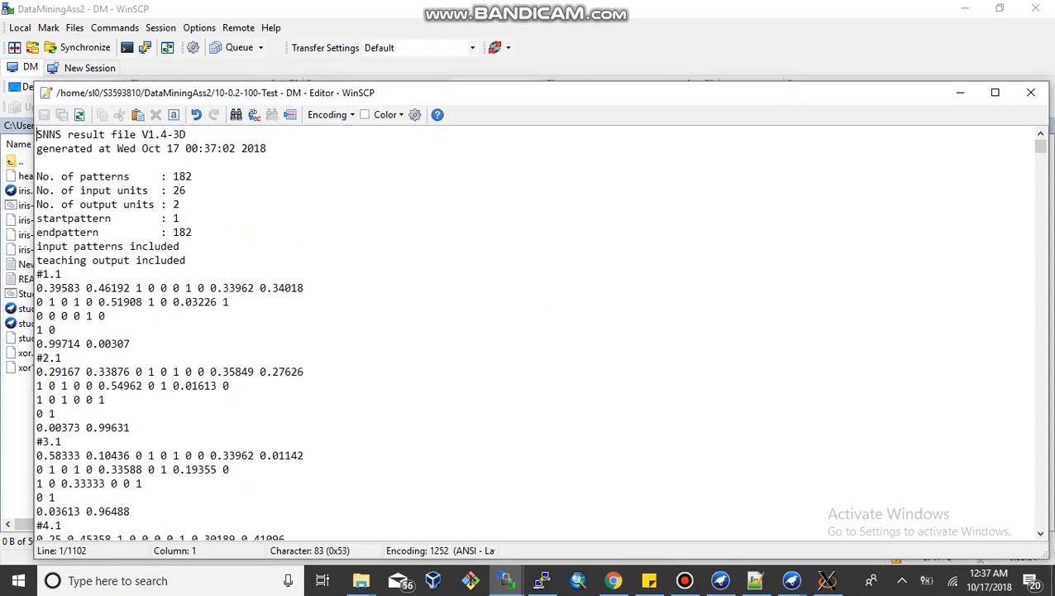
left_click_drag(159, 176, 197, 177)
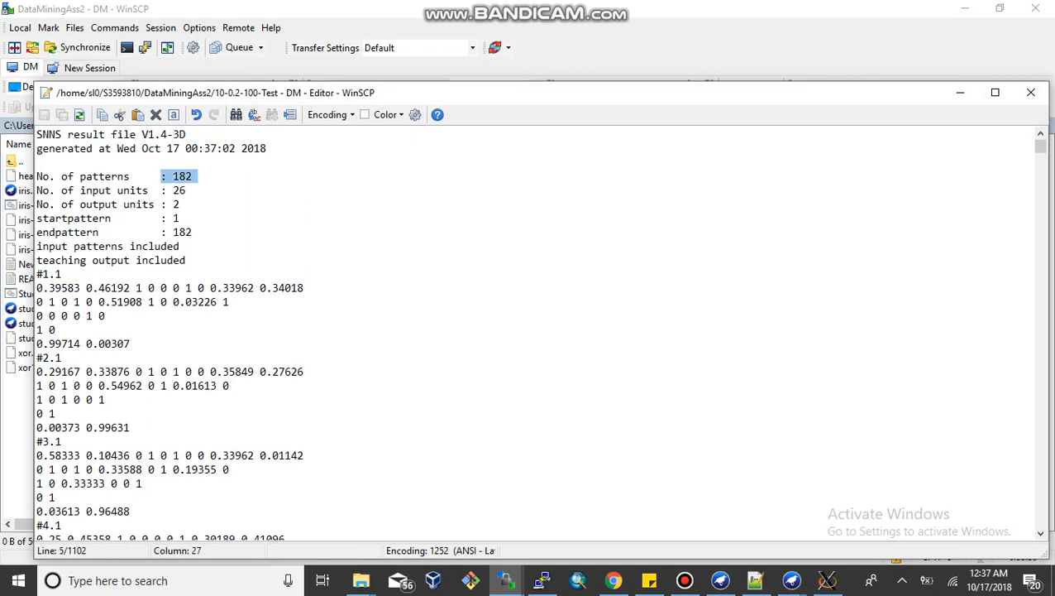
left_click(1031, 92)
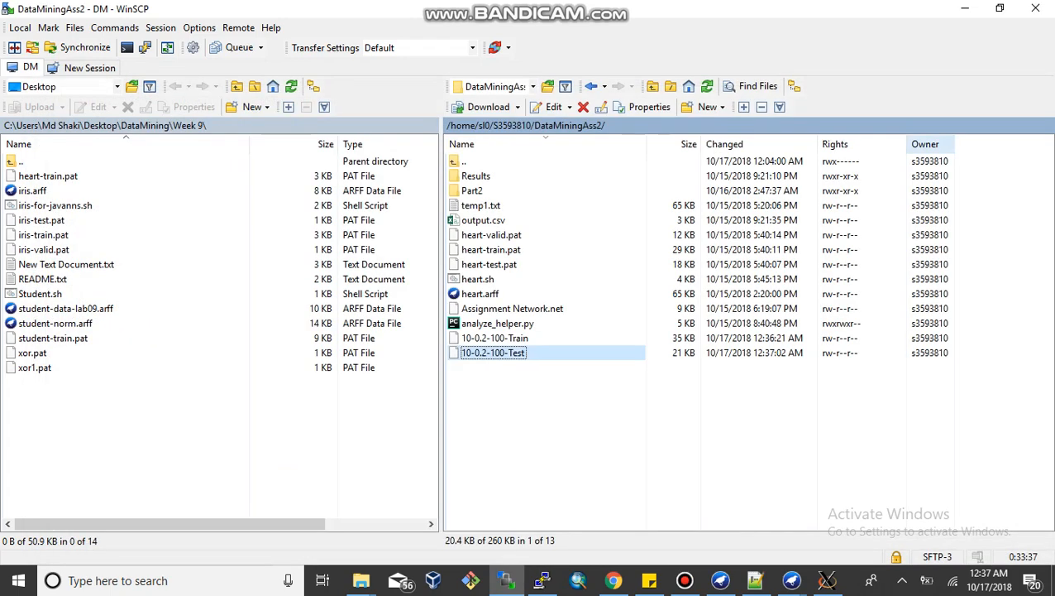
key("ctrl+space")
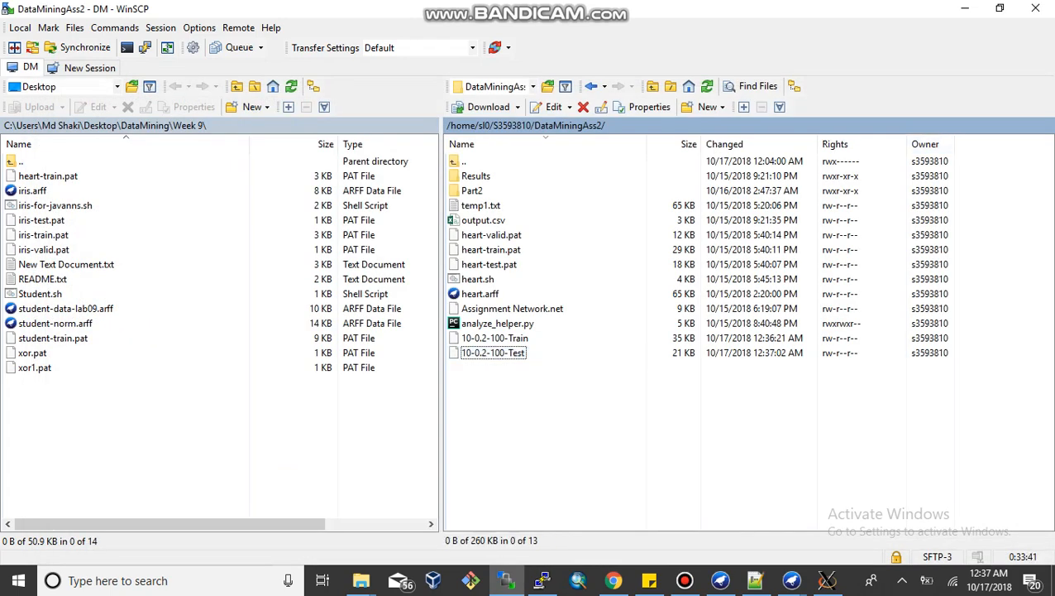
left_click(792, 580)
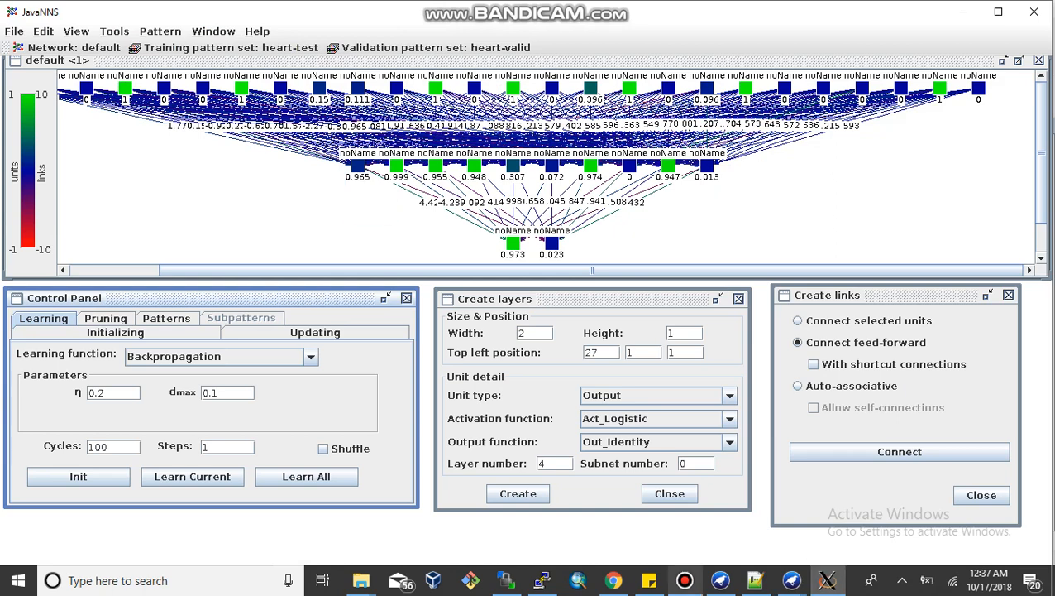
left_click(684, 580)
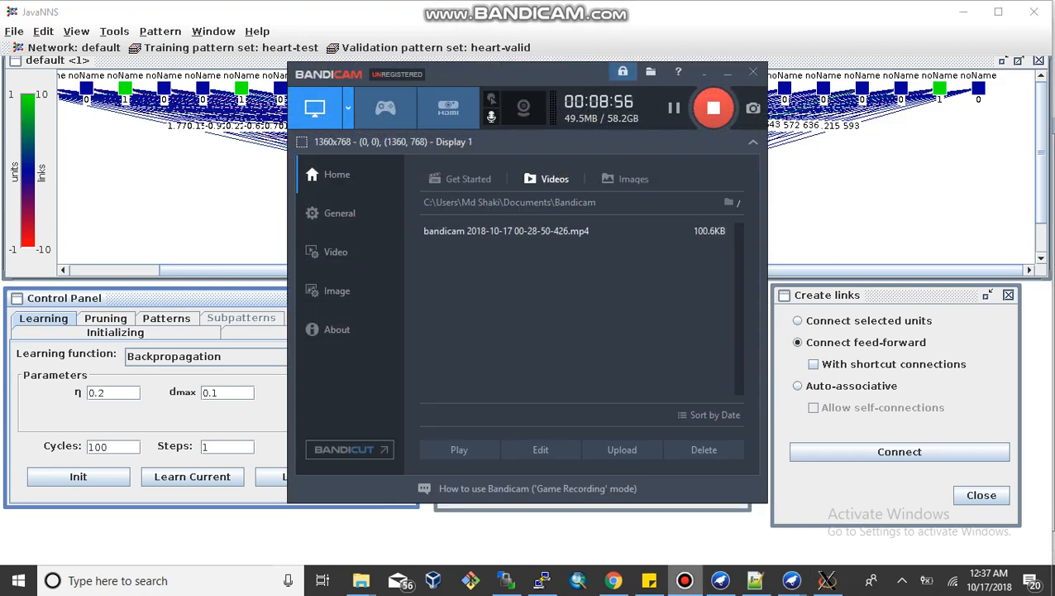